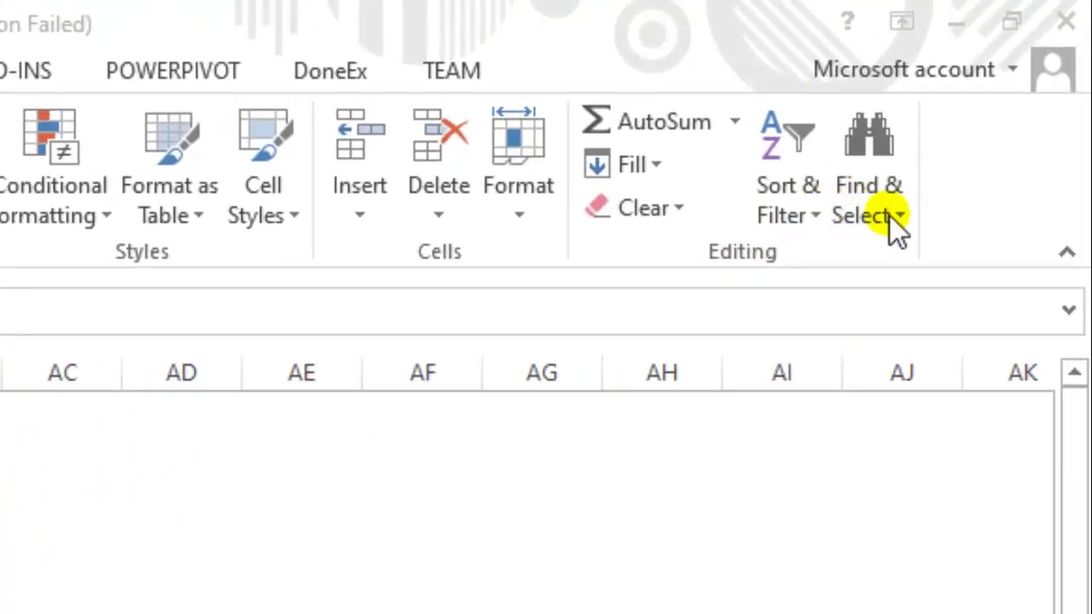
Open the Find dialog with Ctrl+F for Hilman, collapse its options, and move it near the table.
{"action": "left_click", "coordinate": [891, 215]}
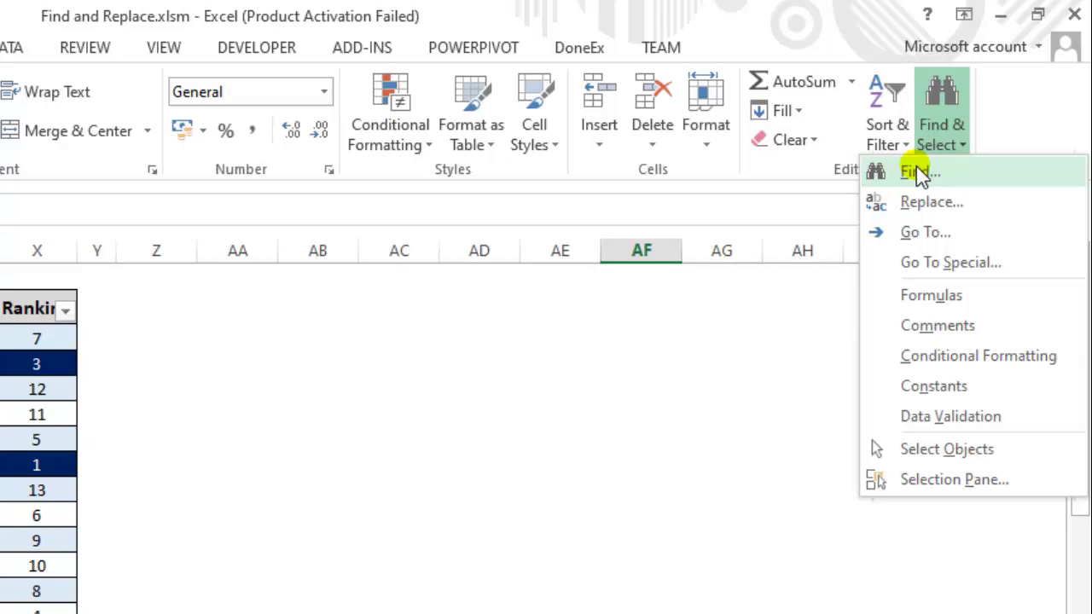
{"action": "left_click", "coordinate": [557, 353]}
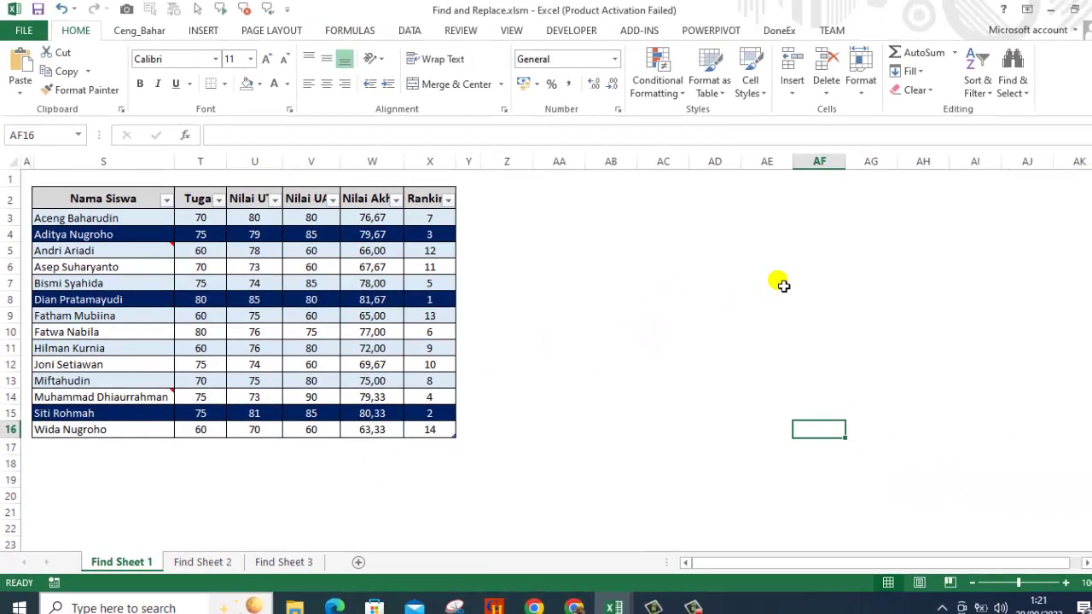
{"action": "left_click", "coordinate": [1013, 95]}
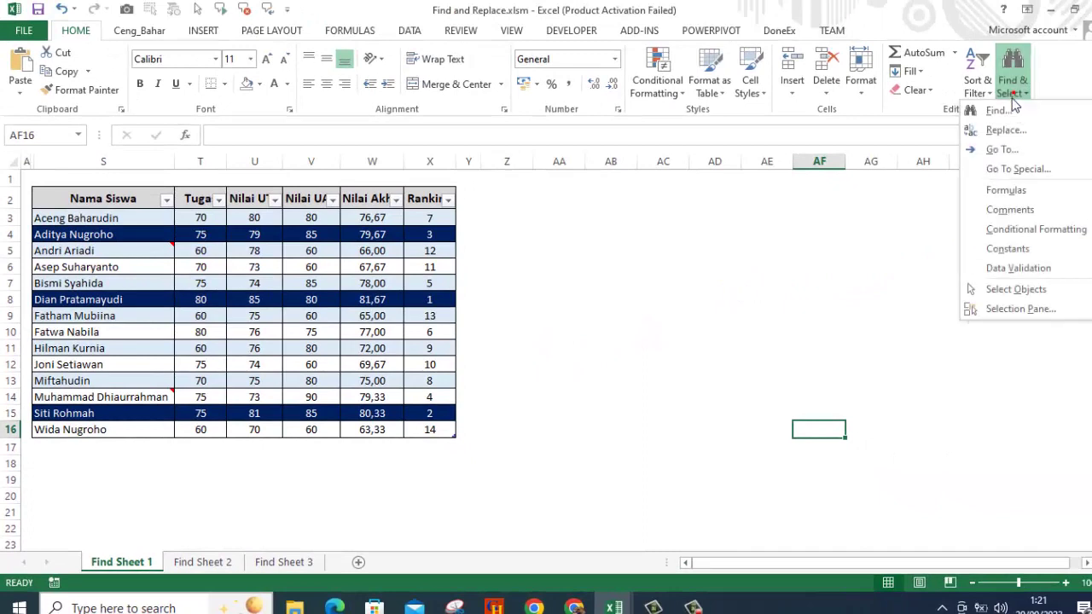
{"action": "left_click", "coordinate": [689, 281]}
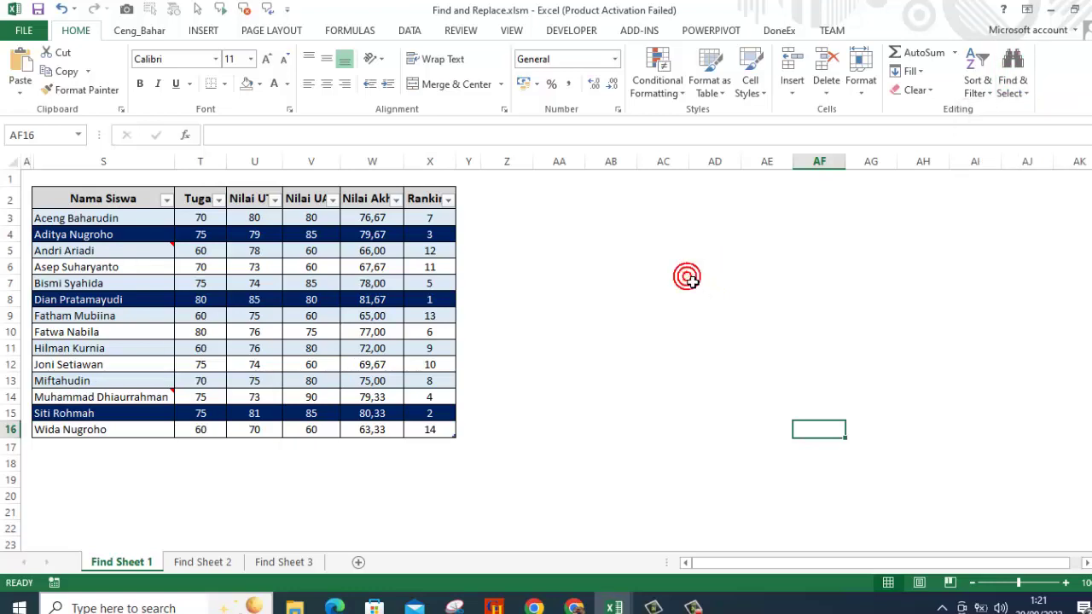
{"action": "key", "text": "ctrl+f"}
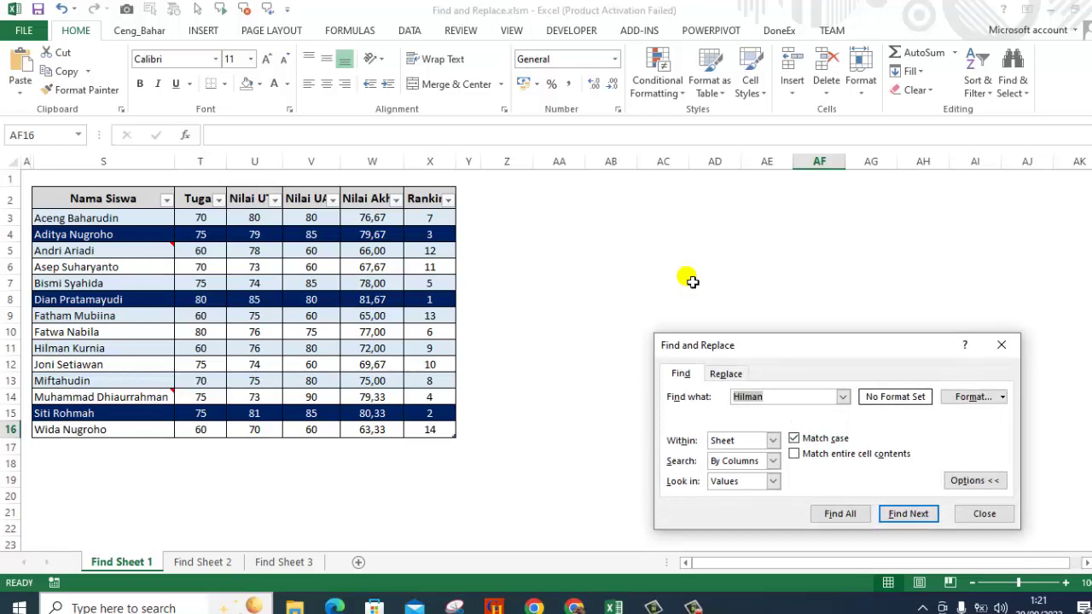
{"action": "left_click", "coordinate": [979, 482]}
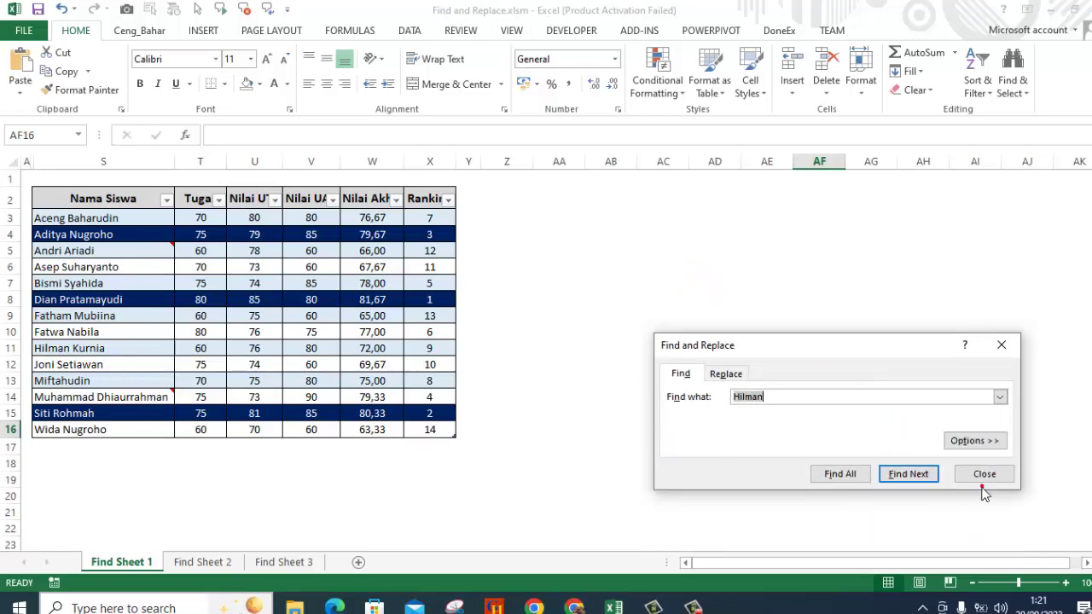
{"action": "left_click_drag", "start_coordinate": [820, 352], "coordinate": [676, 237]}
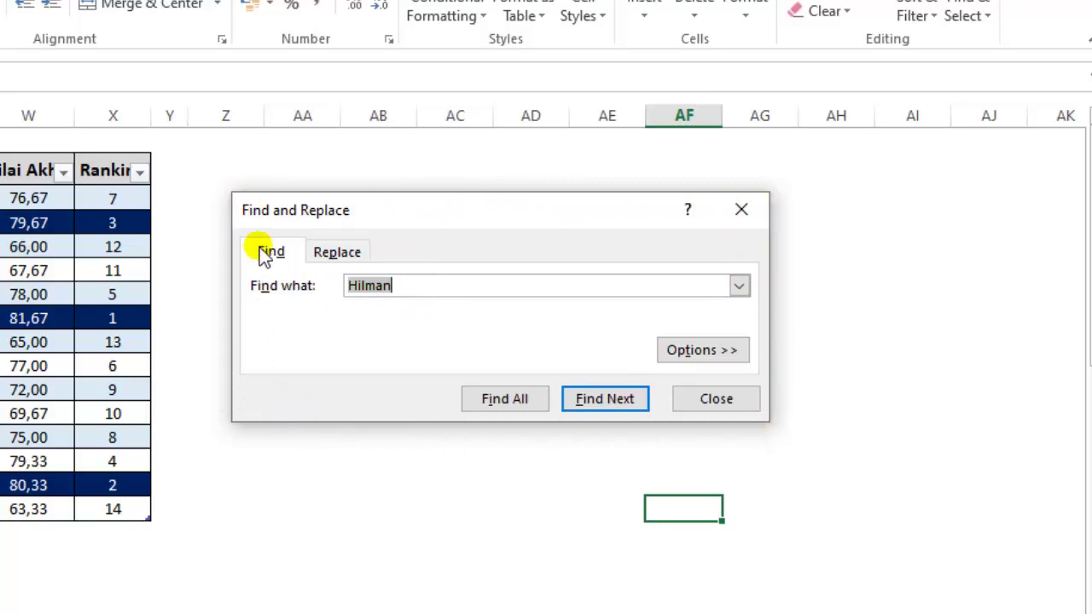
Clear the leftover Replace with text, then return to the Find tab searching for Hilman.
{"action": "left_click", "coordinate": [683, 352]}
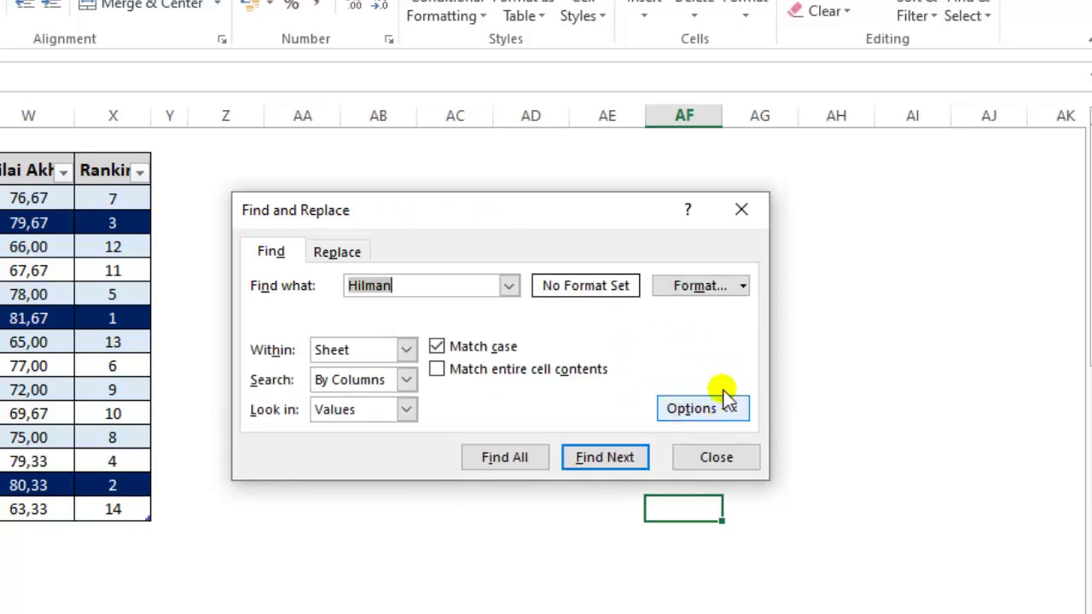
{"action": "left_click", "coordinate": [704, 412]}
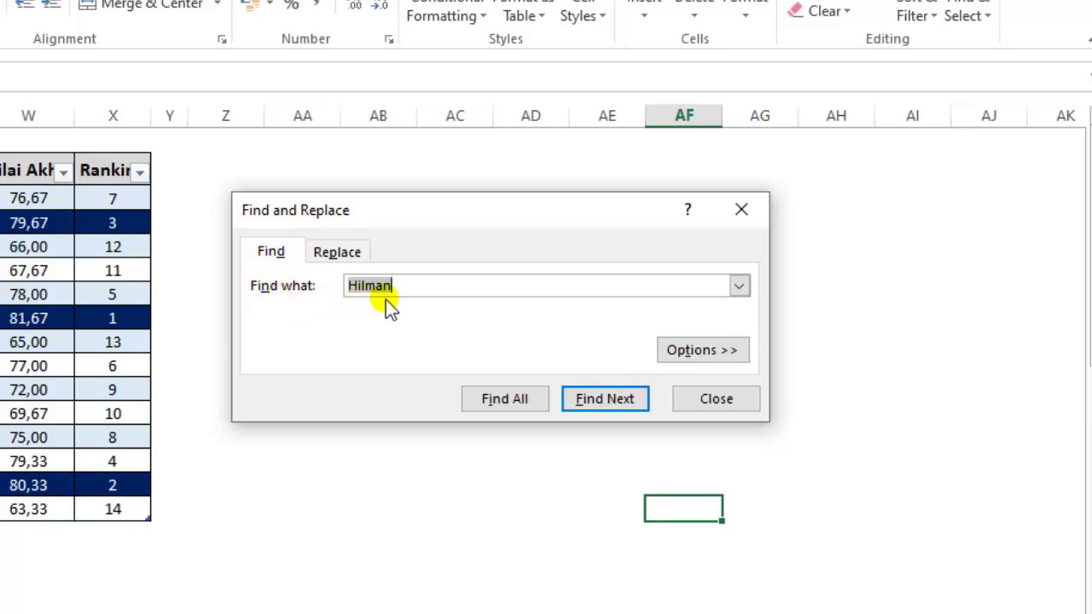
{"action": "left_click", "coordinate": [339, 259]}
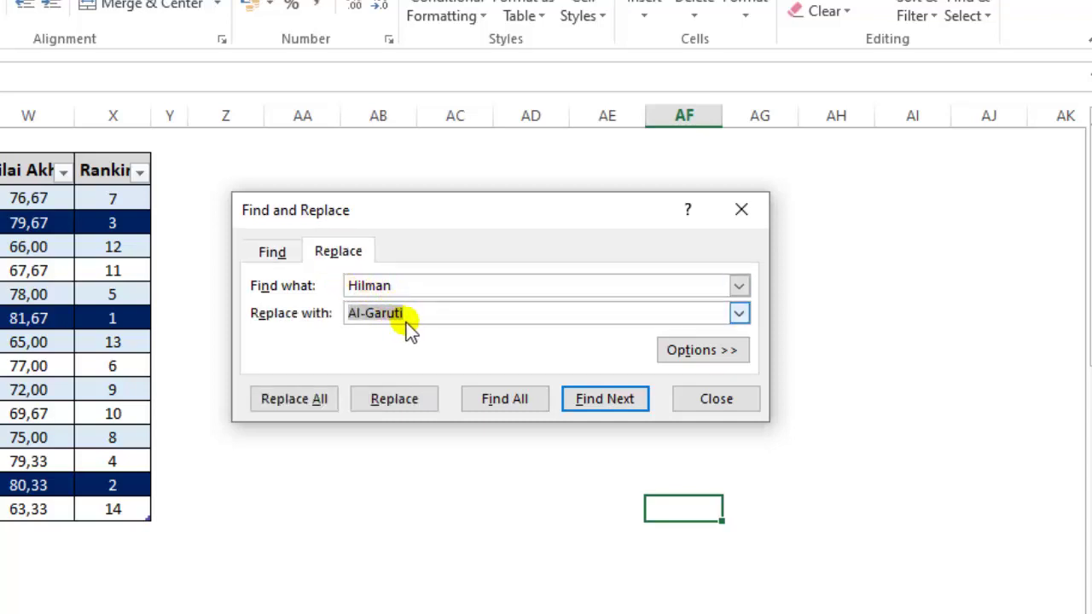
{"action": "key", "text": "BackSpace"}
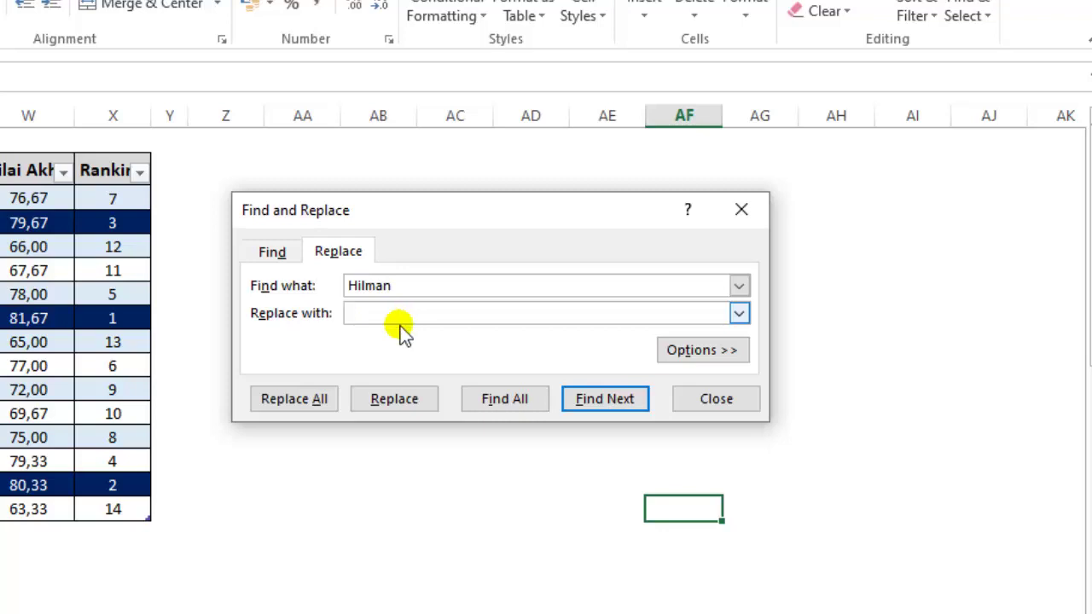
{"action": "left_click", "coordinate": [271, 255]}
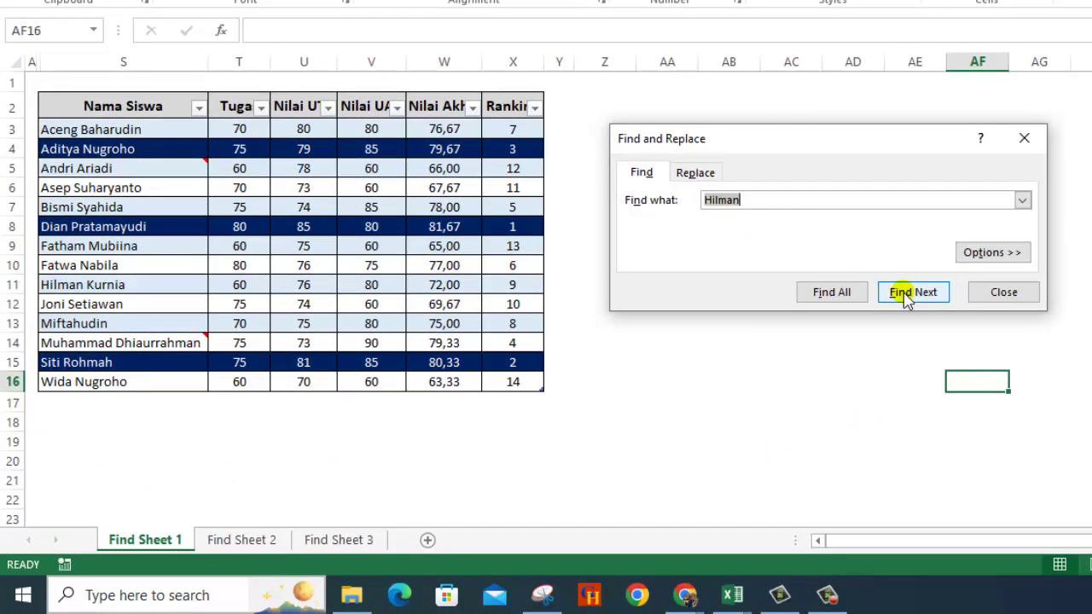
{"action": "left_click", "coordinate": [906, 294]}
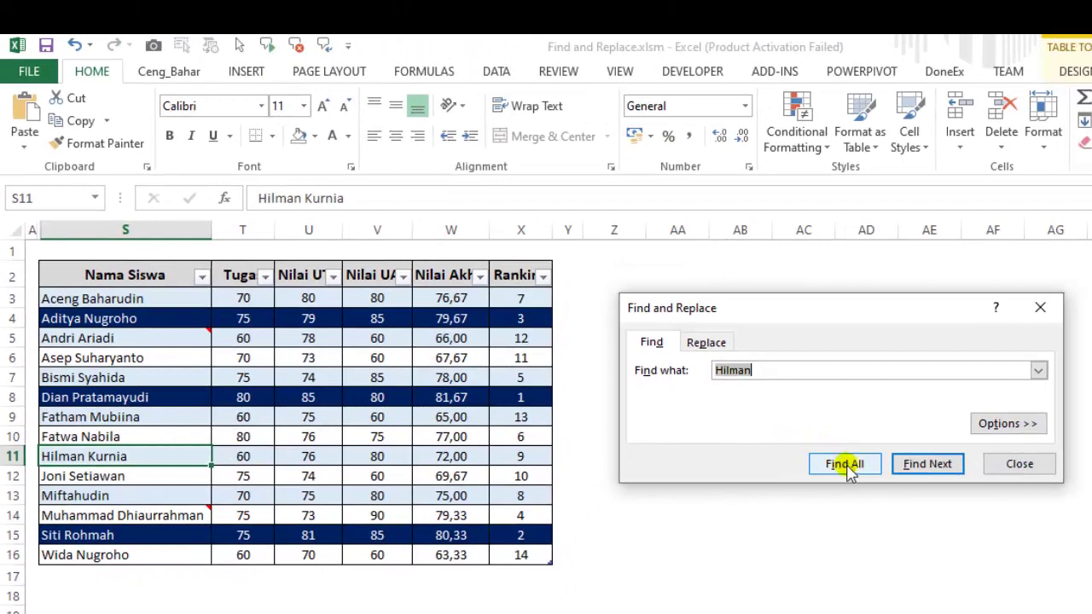
{"action": "left_click", "coordinate": [847, 467]}
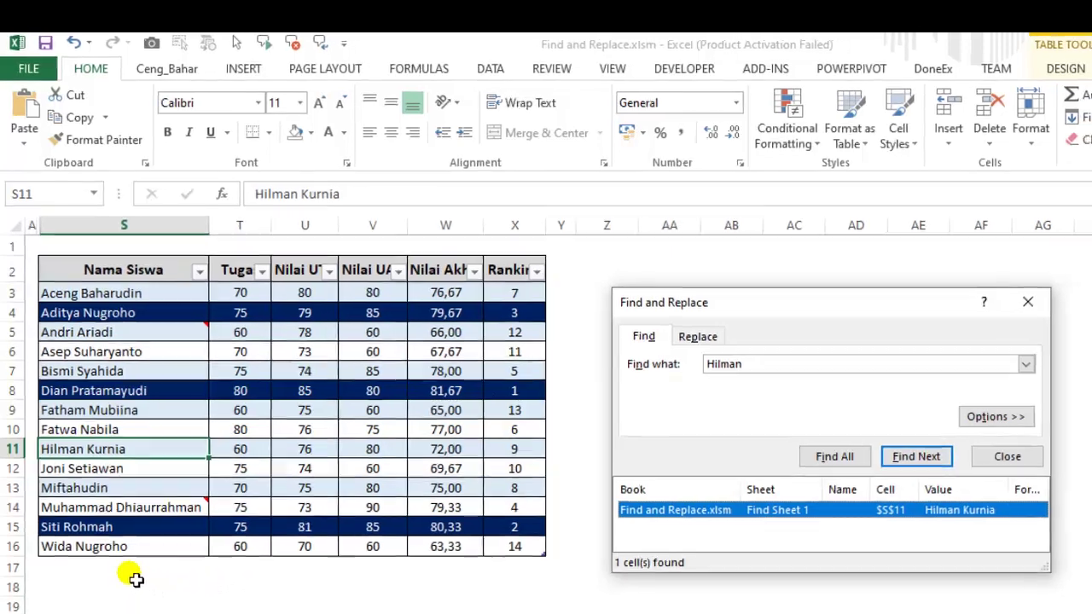
{"action": "left_click", "coordinate": [132, 583]}
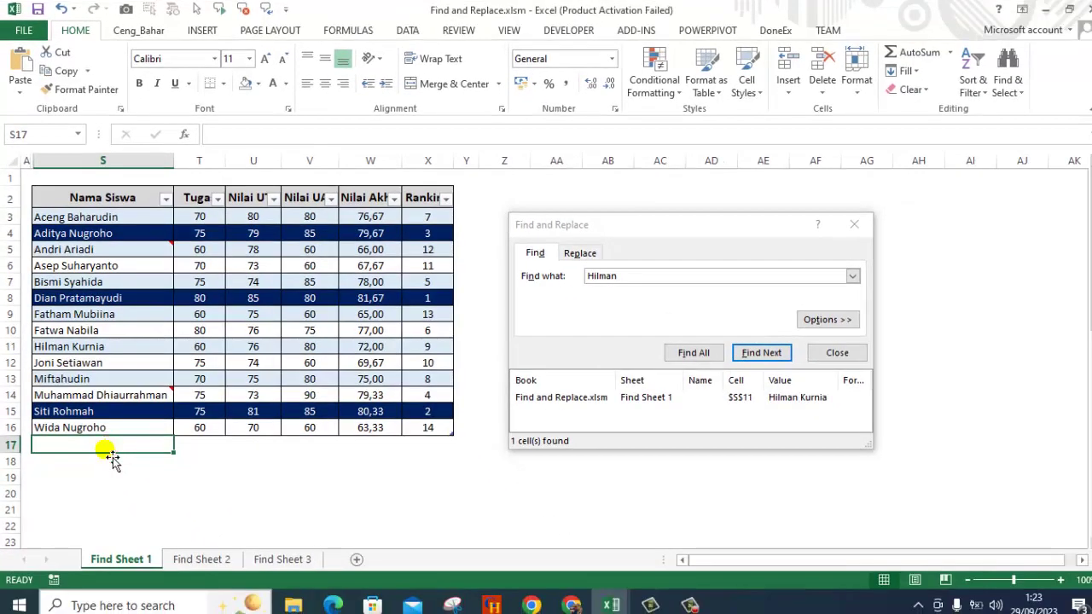
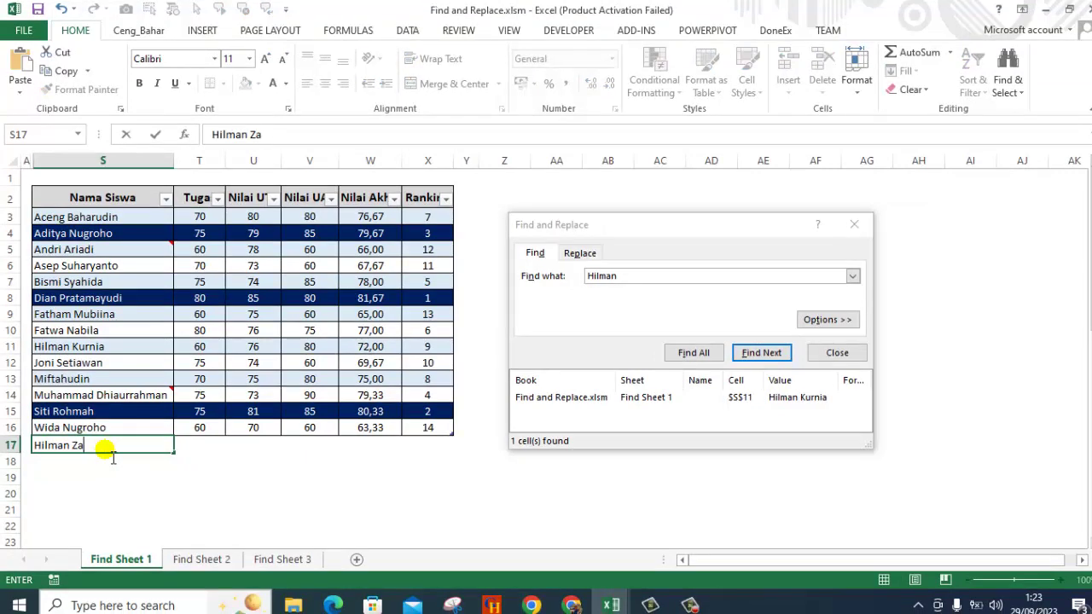
{"action": "key", "text": "Return"}
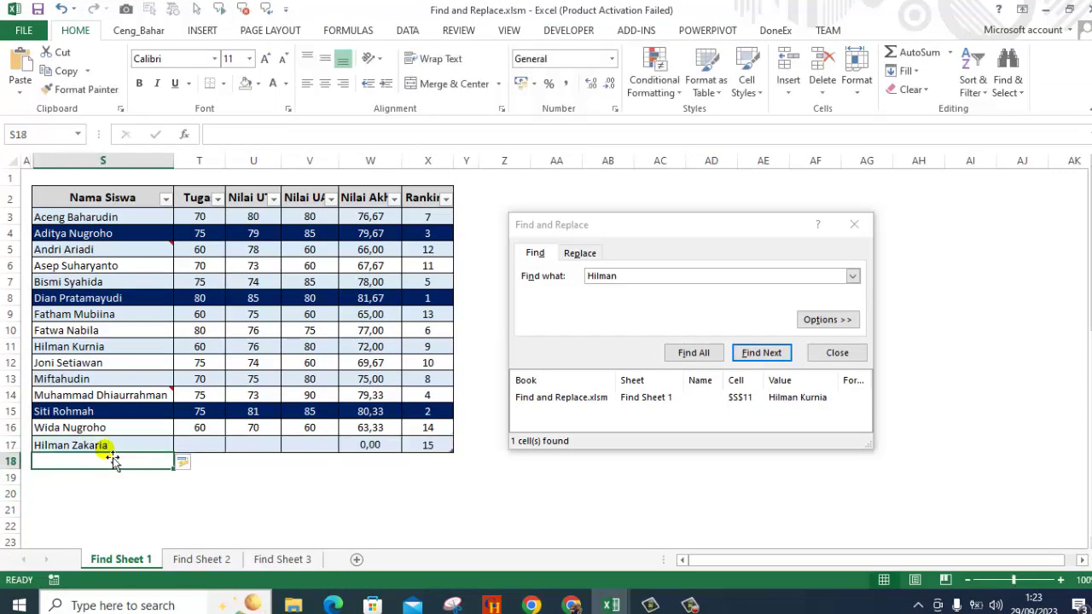
{"action": "type", "text": "Karunia H"}
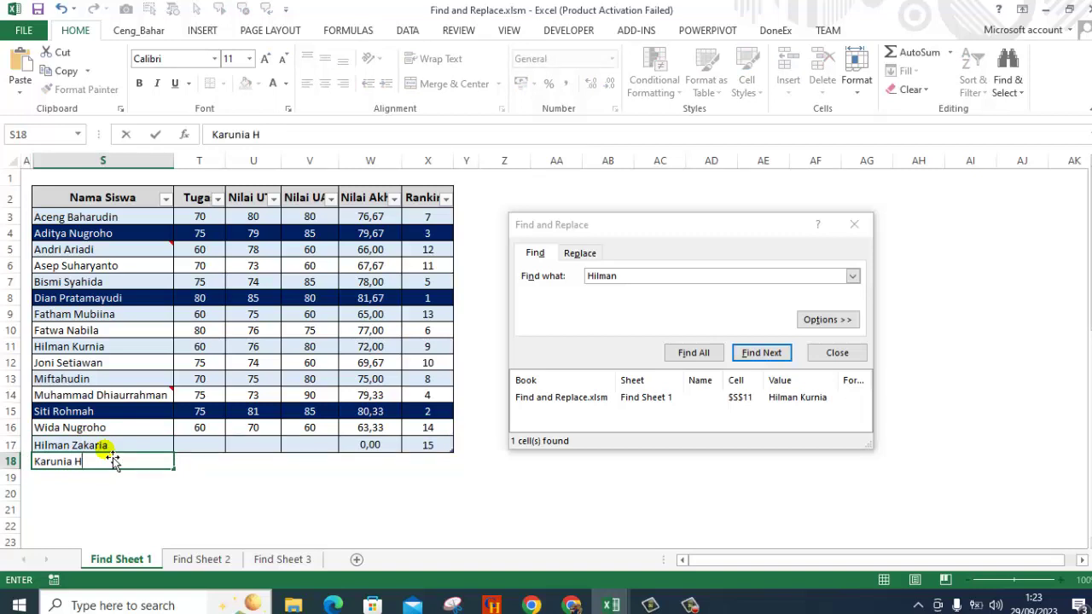
{"action": "key", "text": "BackSpace"}
{"action": "key", "text": "BackSpace"}
{"action": "key", "text": "BackSpace"}
{"action": "key", "text": "BackSpace"}
{"action": "key", "text": "BackSpace"}
{"action": "key", "text": "BackSpace"}
{"action": "key", "text": "BackSpace"}
{"action": "key", "text": "BackSpace"}
{"action": "key", "text": "BackSpace"}
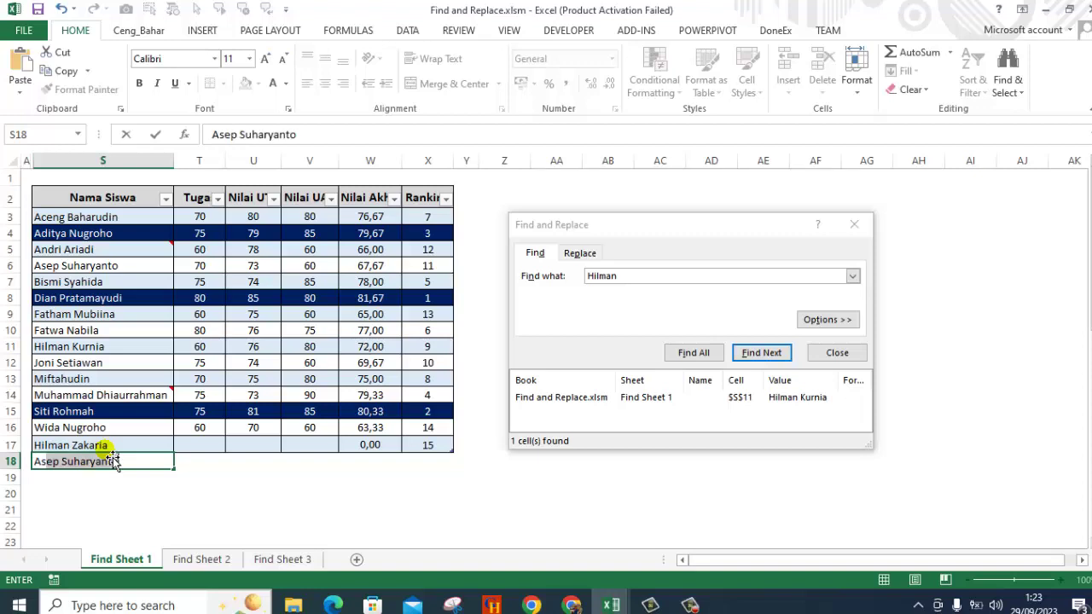
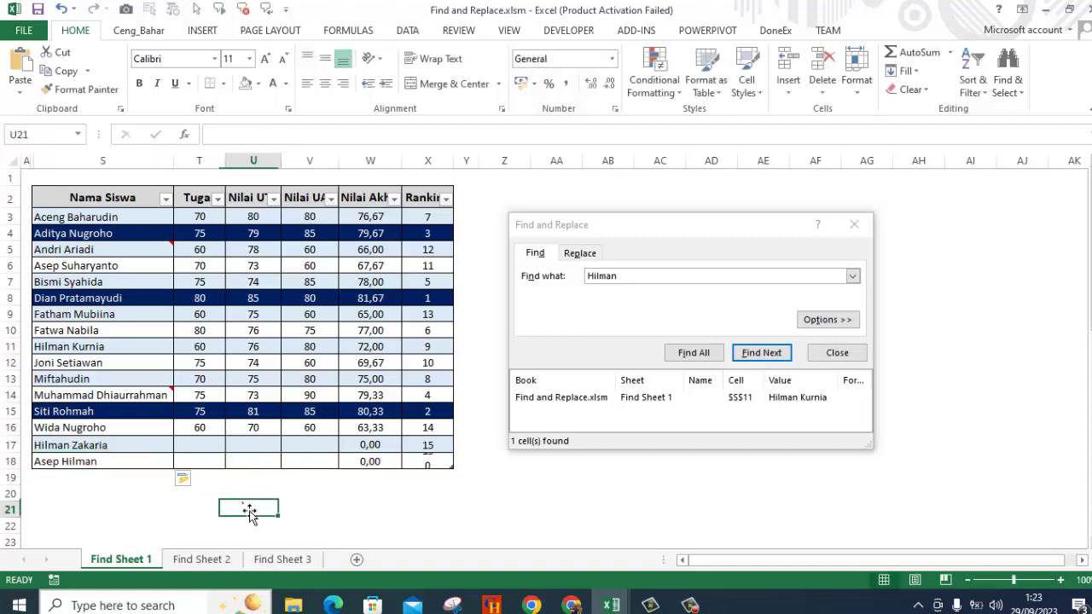
{"action": "left_click", "coordinate": [248, 509]}
{"action": "left_click", "coordinate": [836, 352]}
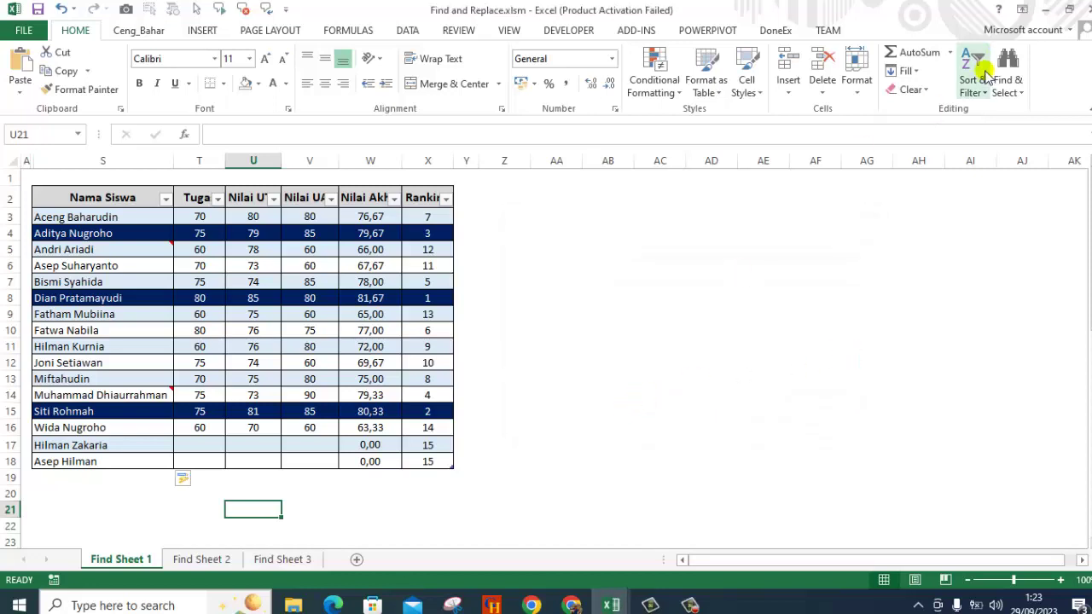
{"action": "left_click", "coordinate": [1009, 79]}
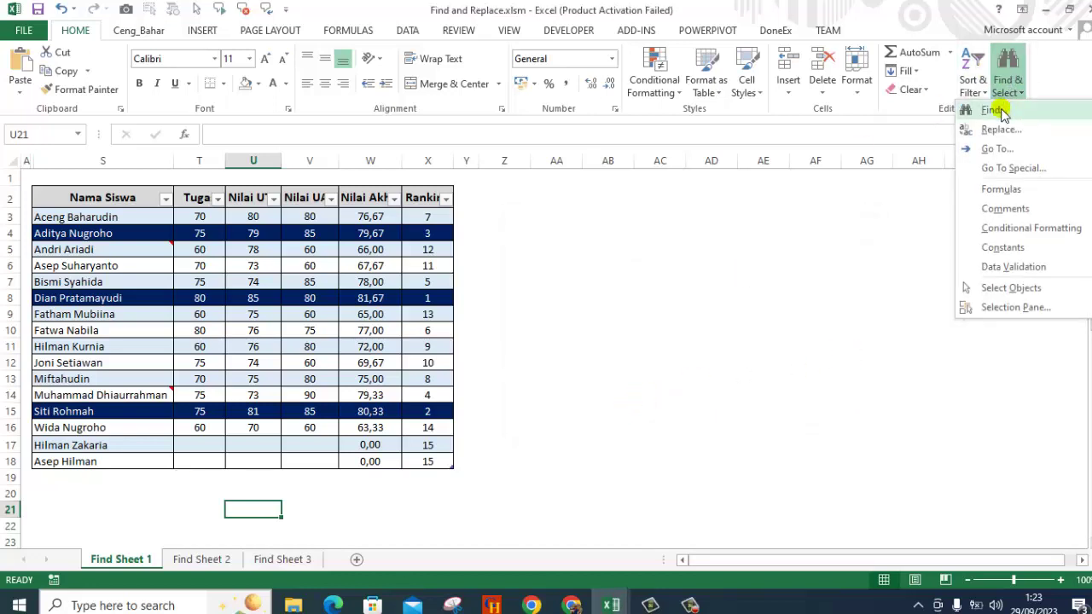
{"action": "left_click", "coordinate": [992, 110]}
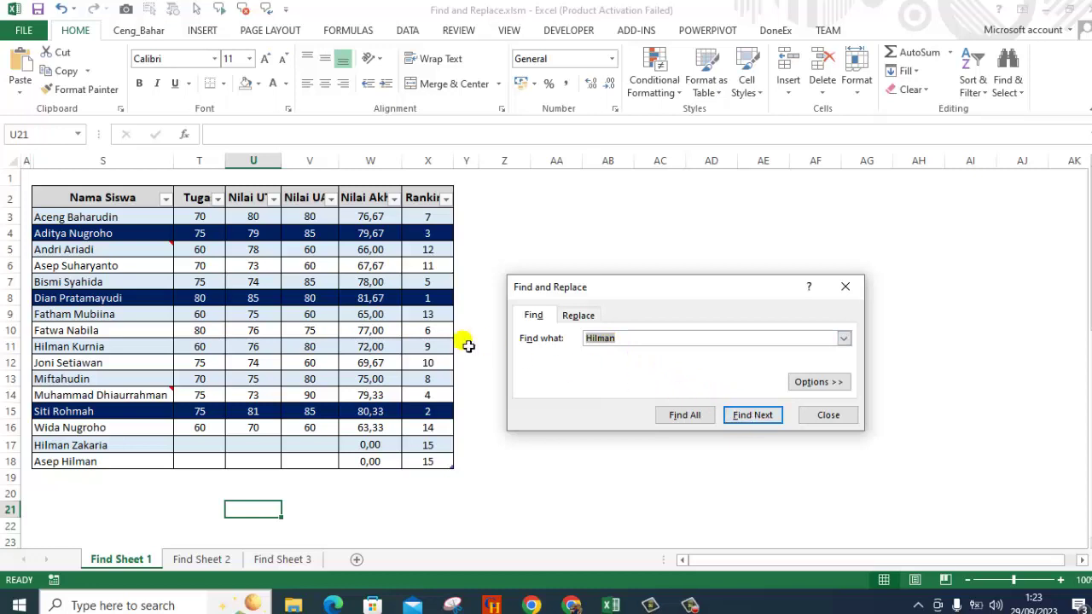
Step with Find Next through the Hilman matches in S11, S17 and S18.
{"action": "left_click", "coordinate": [751, 417]}
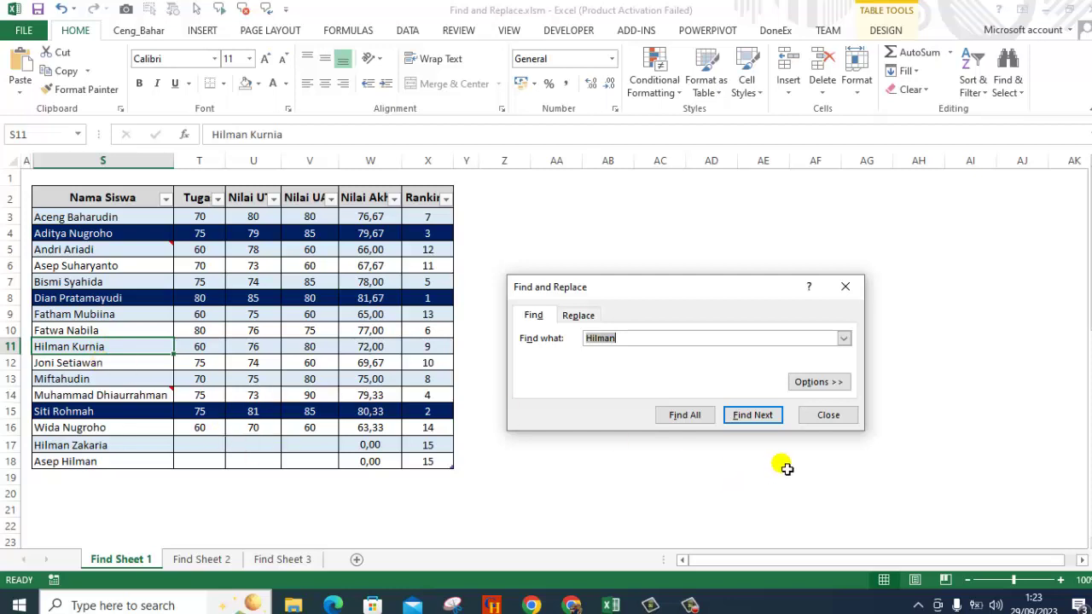
{"action": "left_click", "coordinate": [750, 416]}
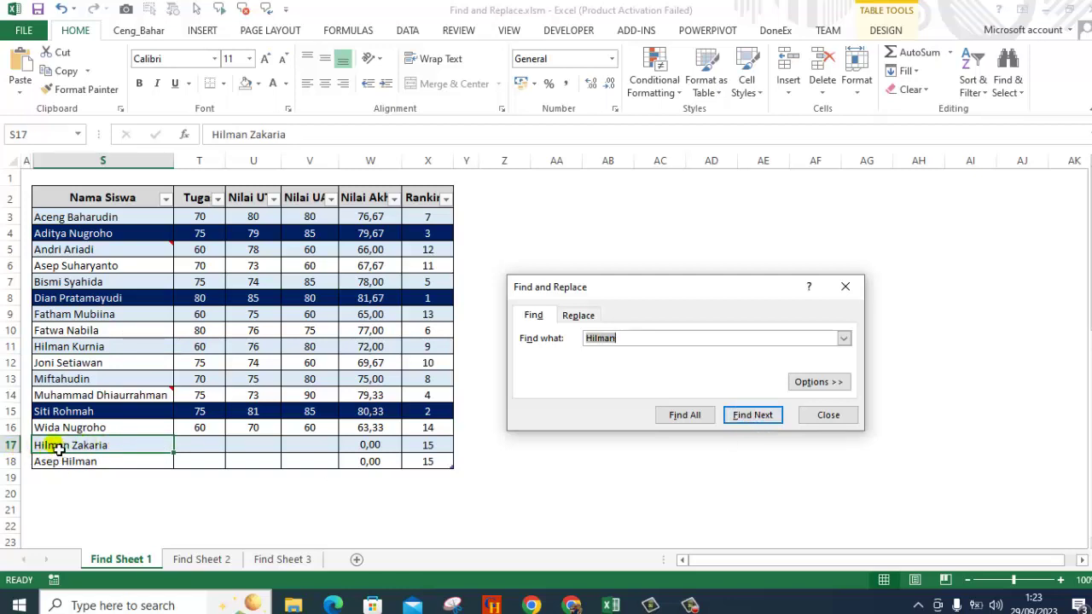
{"action": "left_click", "coordinate": [753, 421]}
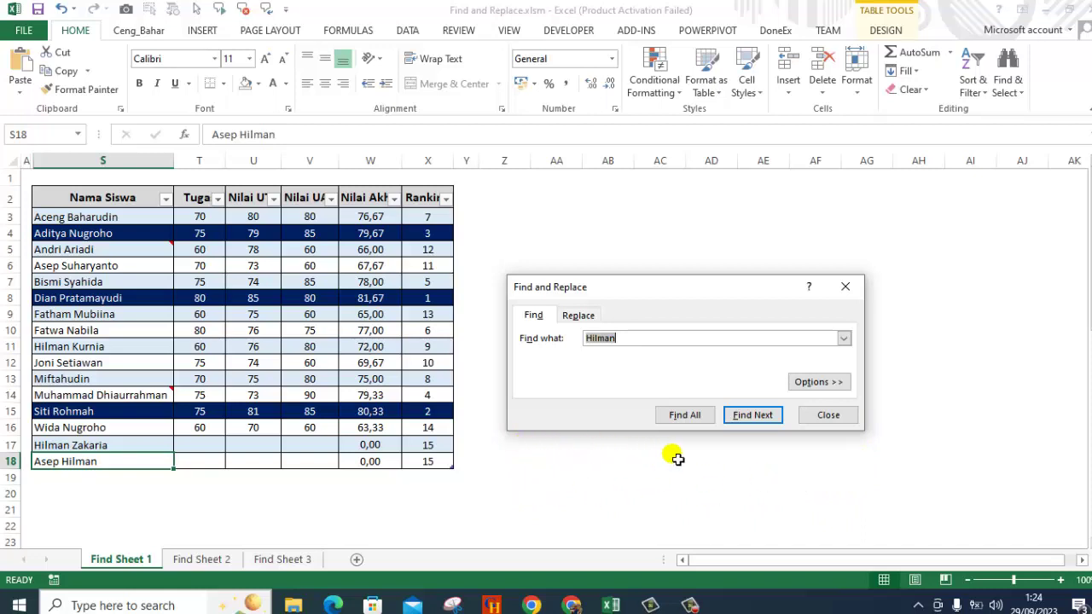
List all three Hilman cells (S11, S17, S18) with Find All and step through them.
{"action": "left_click", "coordinate": [685, 416]}
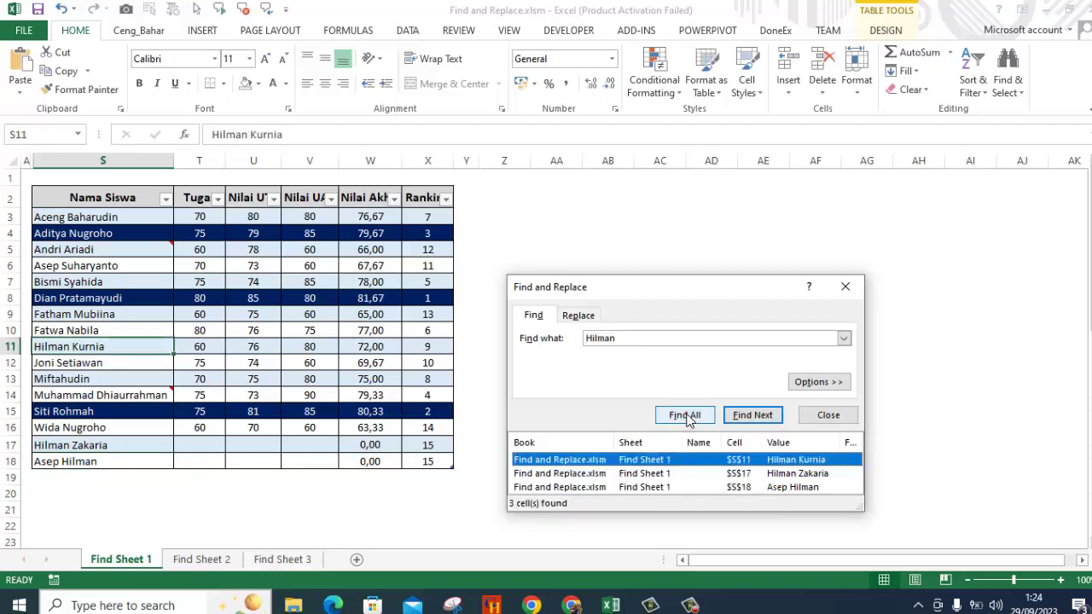
{"action": "left_click_drag", "start_coordinate": [708, 281], "coordinate": [708, 230]}
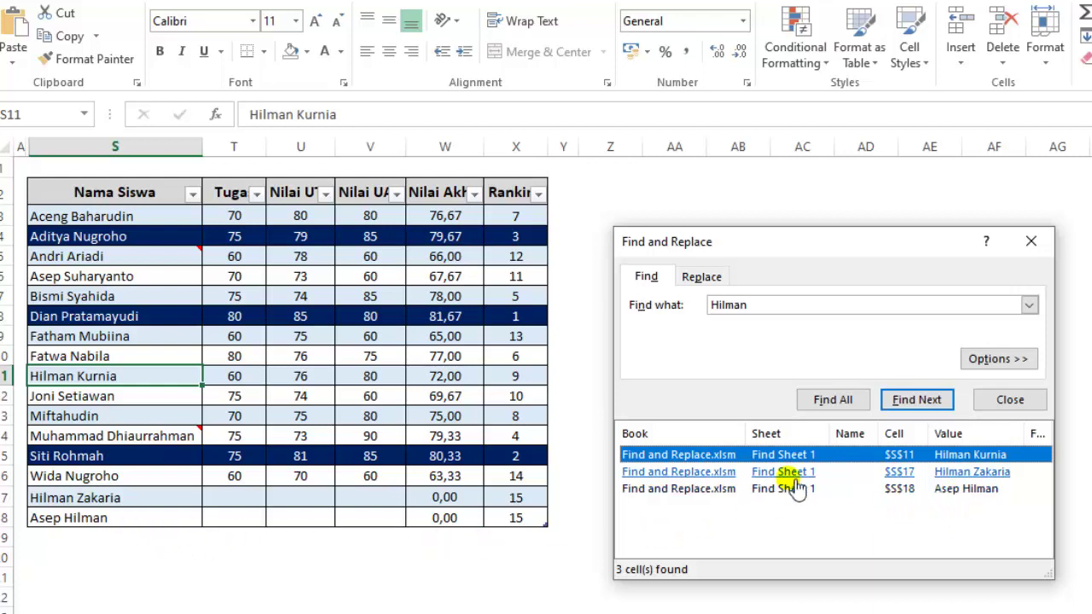
{"action": "left_click", "coordinate": [914, 404]}
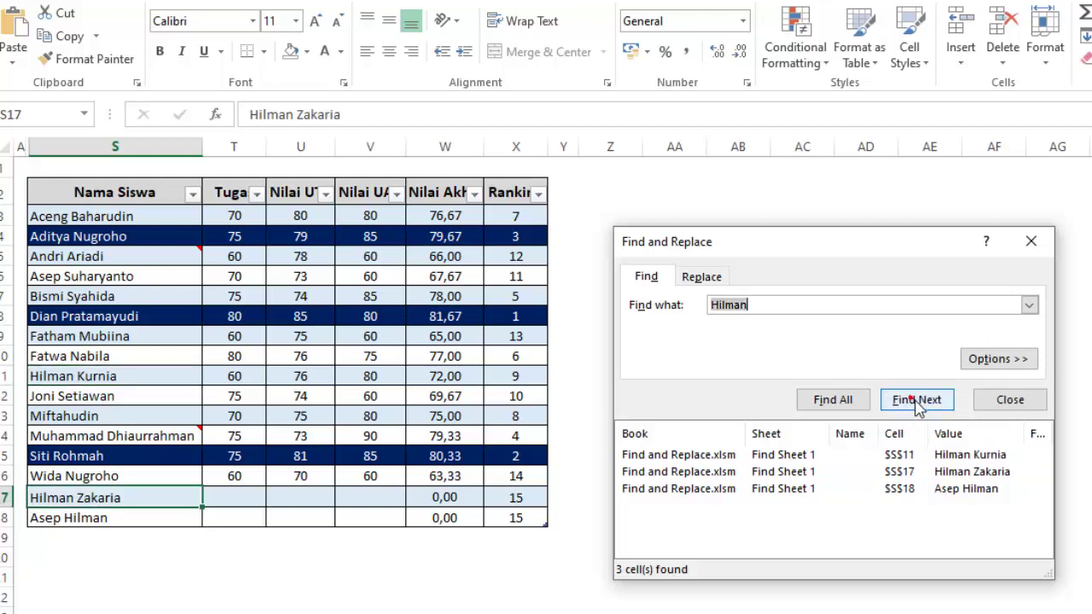
{"action": "left_click", "coordinate": [916, 401]}
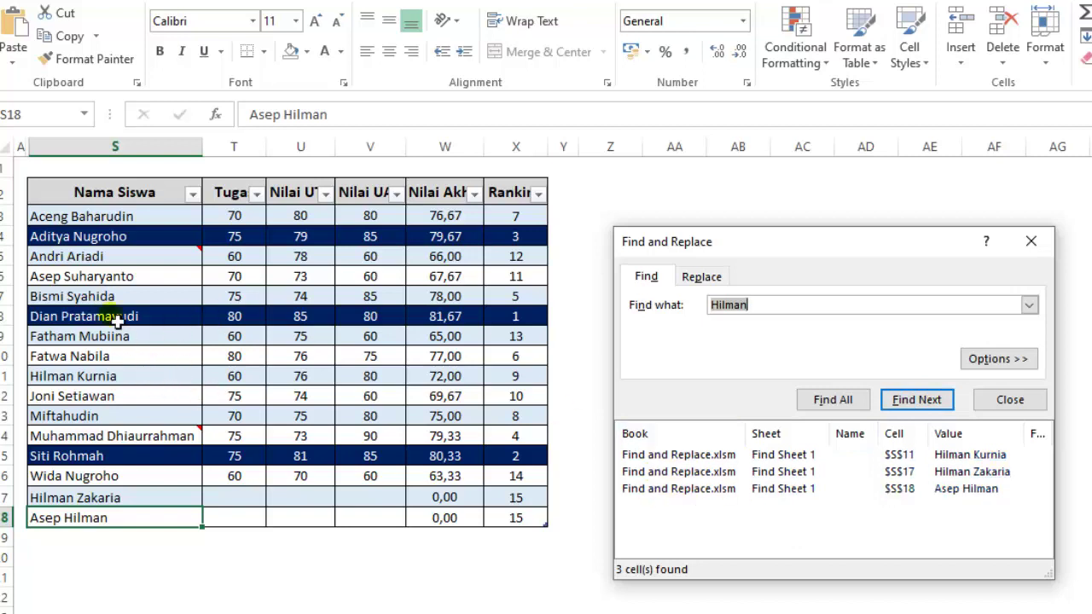
Ctrl-select the three Hilman cells, then clear the selection and close the dialog.
{"action": "left_click", "coordinate": [111, 379]}
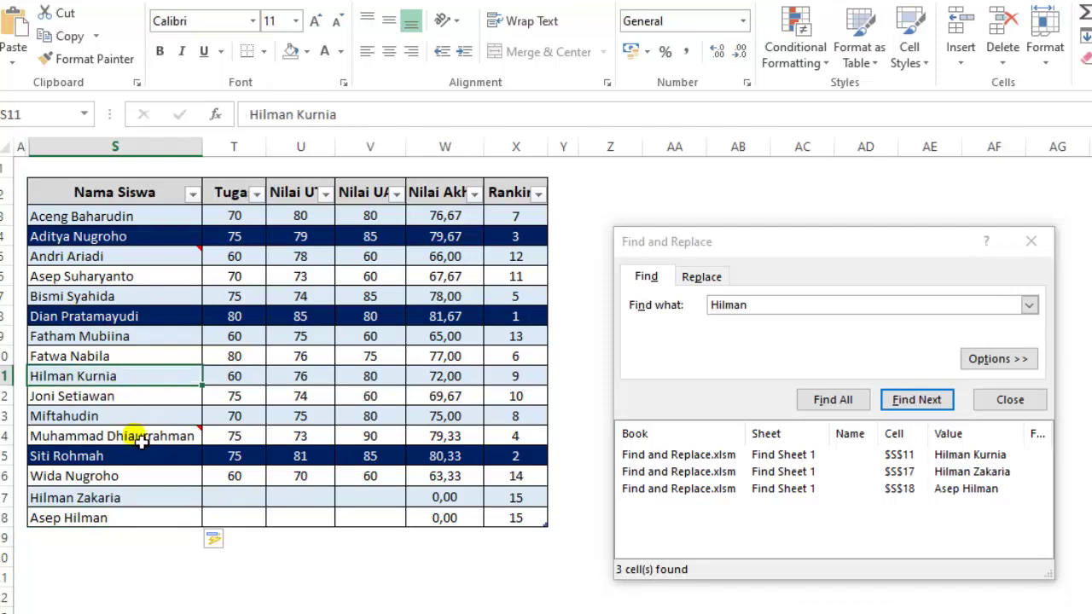
{"action": "left_click", "coordinate": [141, 505]}
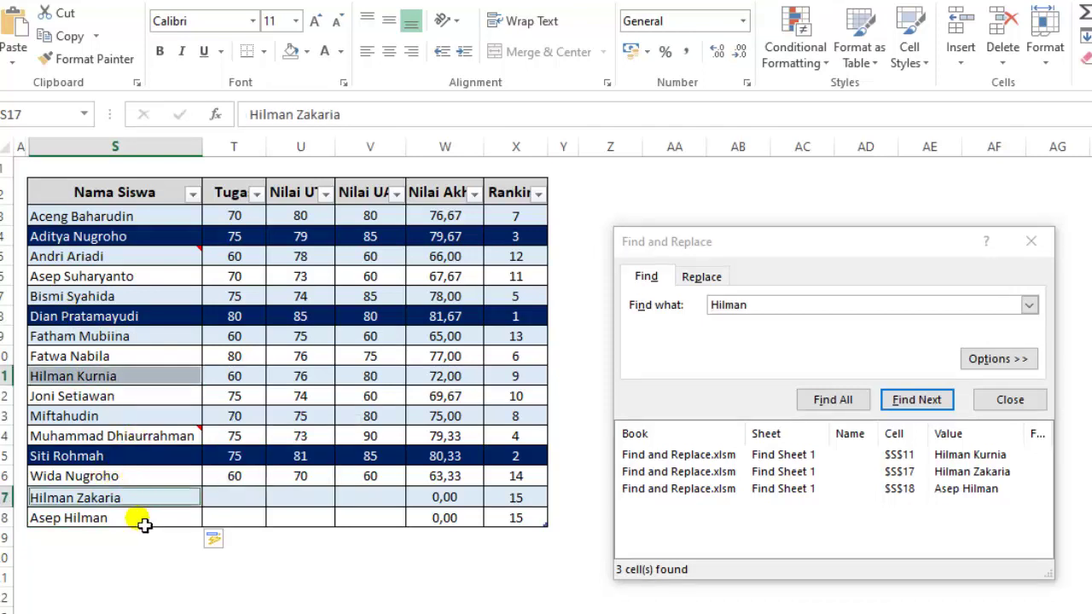
{"action": "left_click", "coordinate": [143, 522], "text": "ctrl"}
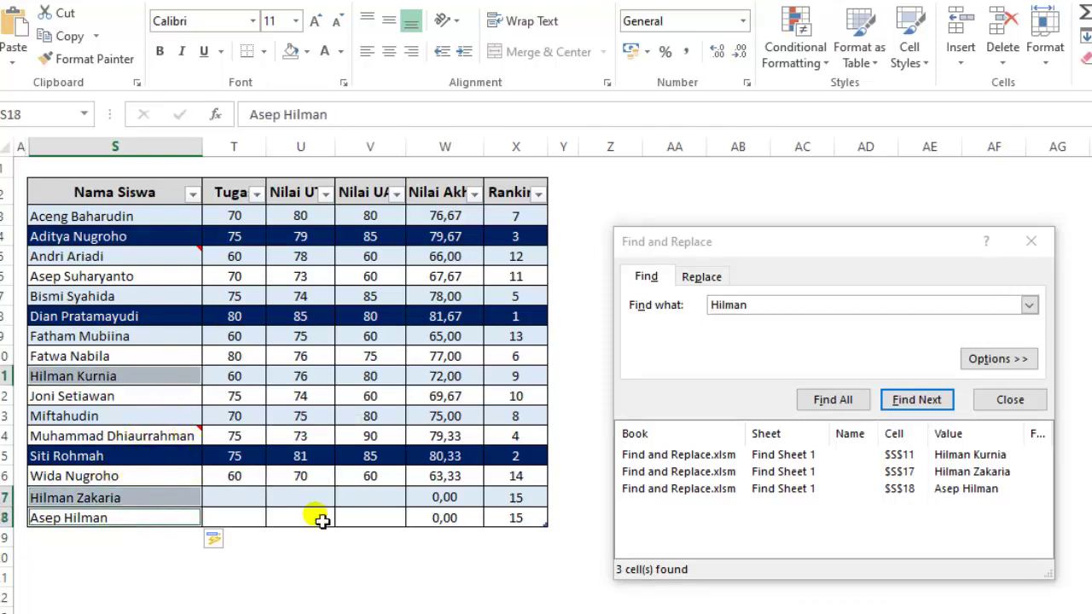
{"action": "left_click", "coordinate": [493, 579]}
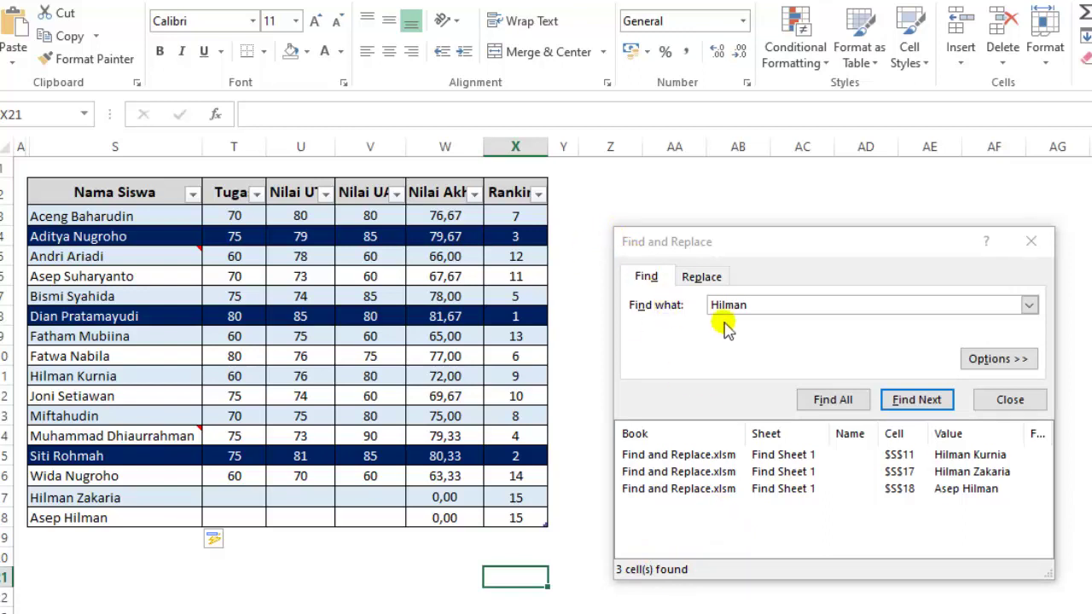
{"action": "left_click", "coordinate": [1021, 404]}
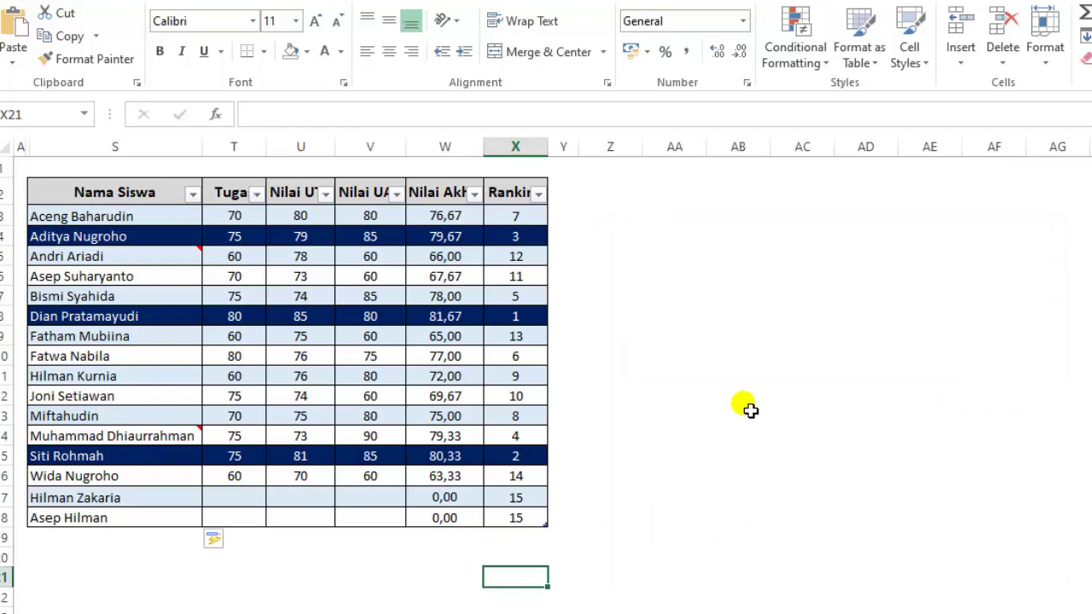
Reopen Find and Replace with Ctrl+F, still searching for Hilman, and move it up.
{"action": "left_click", "coordinate": [752, 356]}
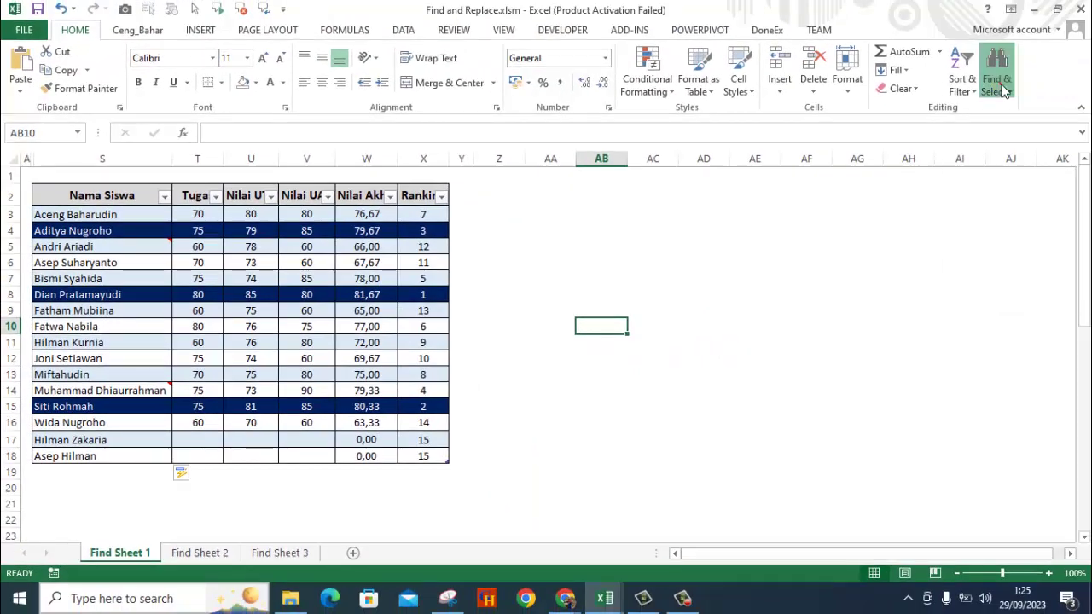
{"action": "left_click", "coordinate": [996, 85]}
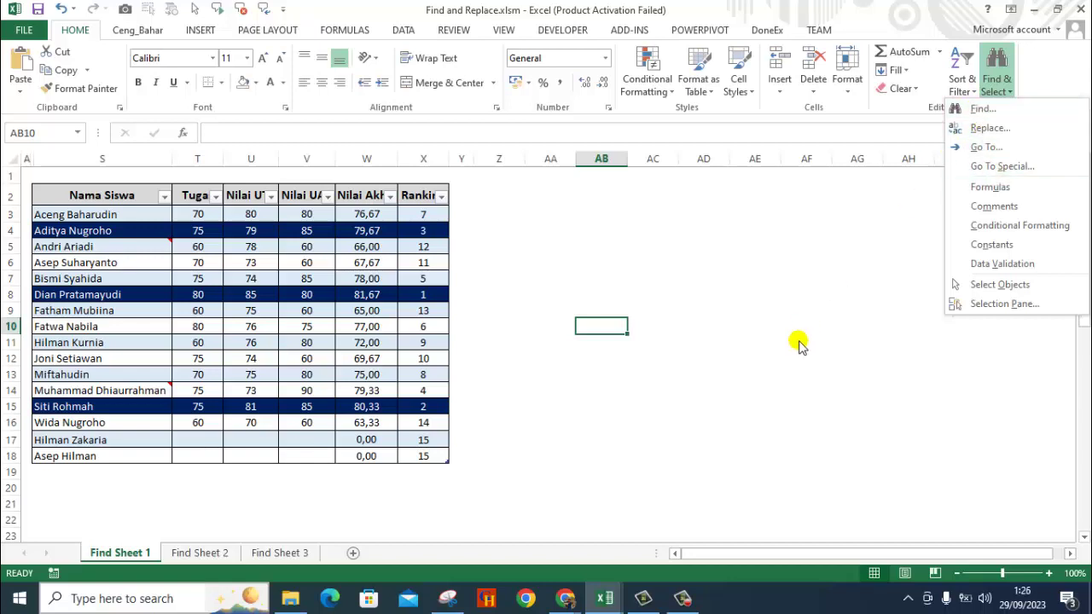
{"action": "left_click", "coordinate": [807, 317]}
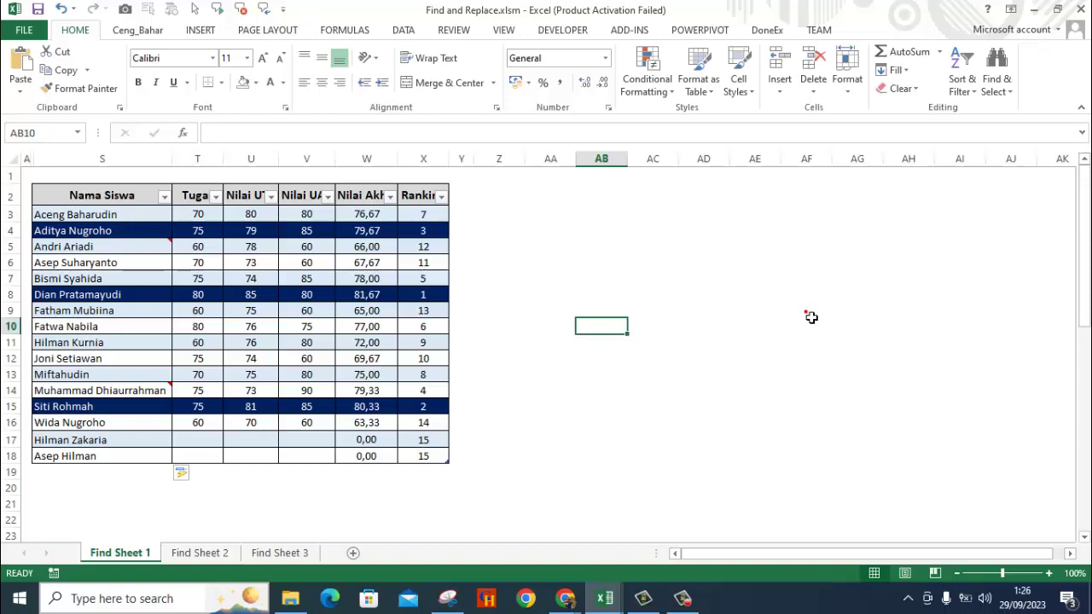
{"action": "key", "text": "ctrl+f"}
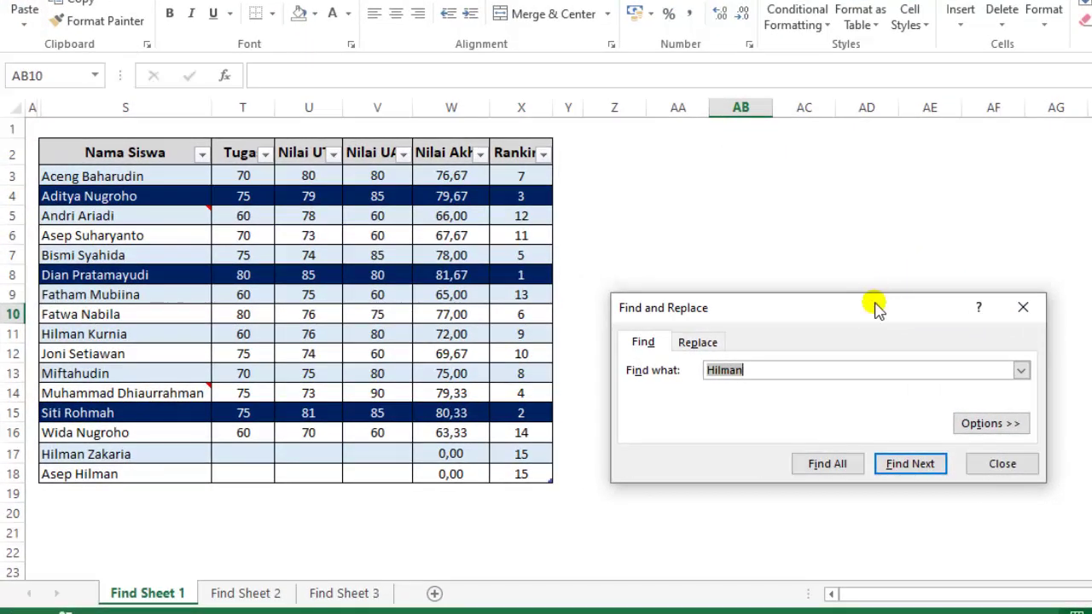
{"action": "left_click_drag", "start_coordinate": [874, 303], "coordinate": [855, 204]}
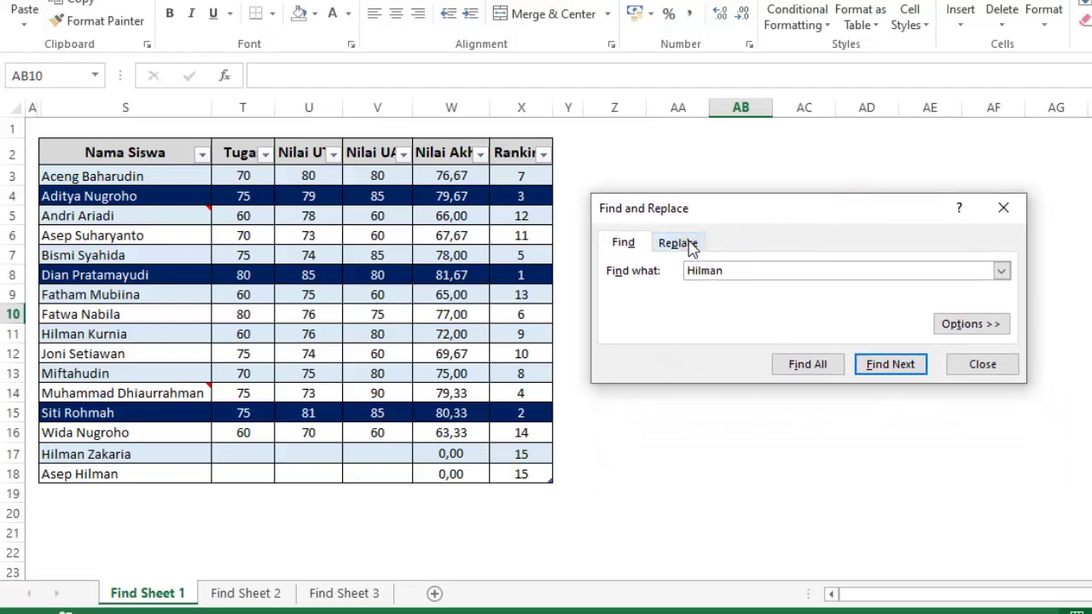
Switch to the Replace tab and enter Agus as the replacement for Hilman.
{"action": "left_click", "coordinate": [689, 245]}
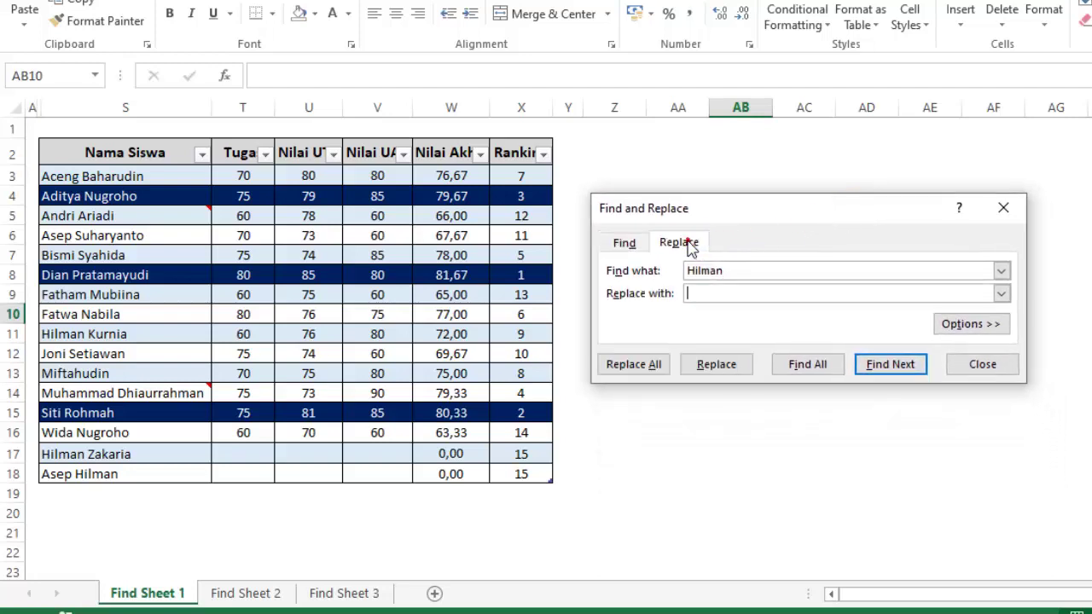
{"action": "left_click", "coordinate": [685, 292]}
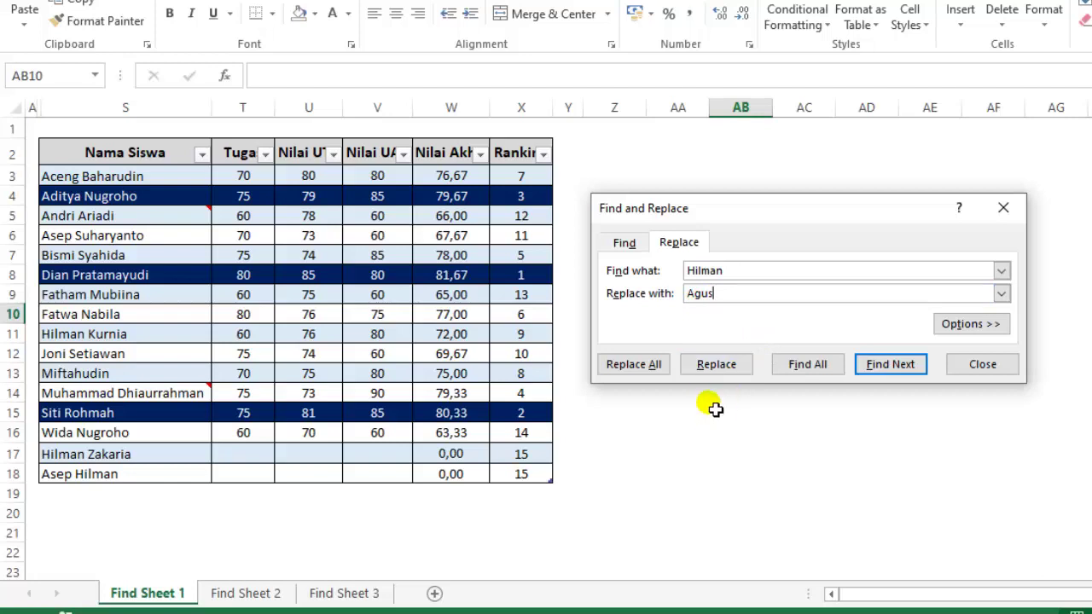
Dismiss the initial no-match warning, select a table cell, and find the first Hilman cell.
{"action": "left_click", "coordinate": [716, 367]}
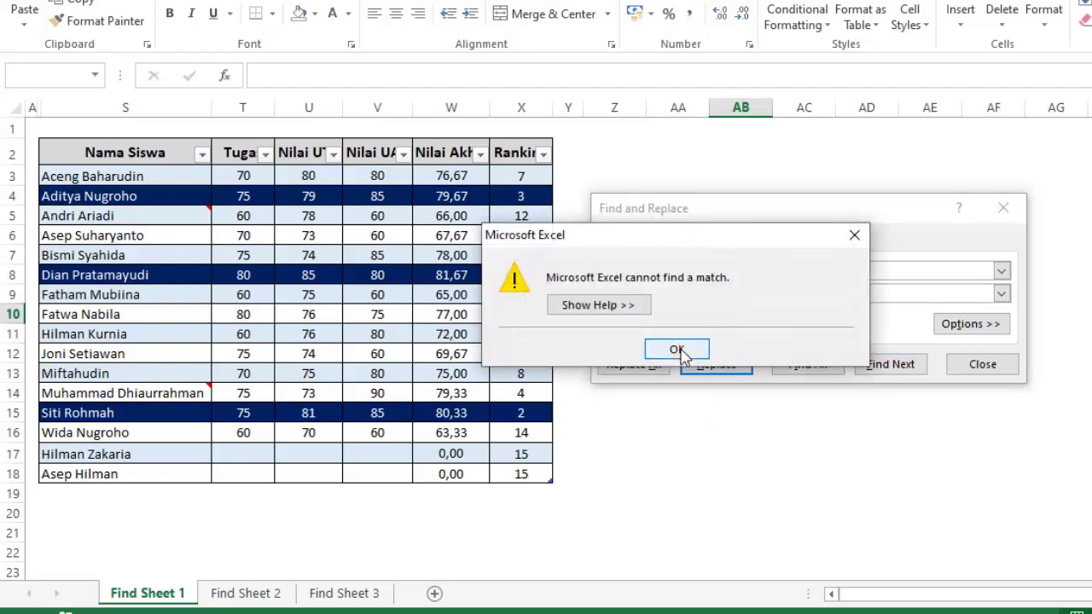
{"action": "left_click", "coordinate": [676, 351]}
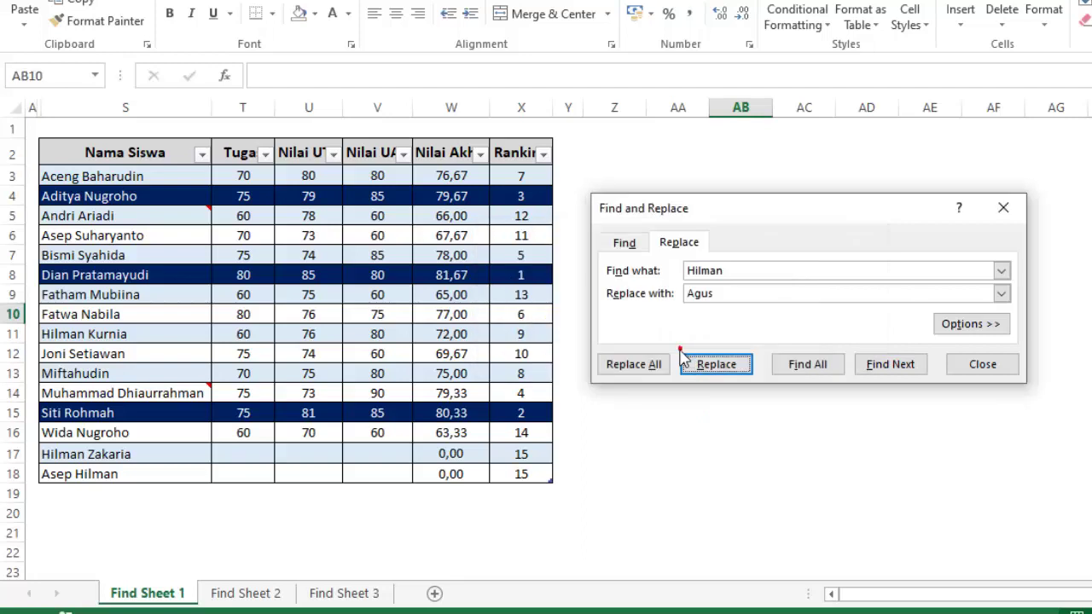
{"action": "left_click", "coordinate": [735, 436]}
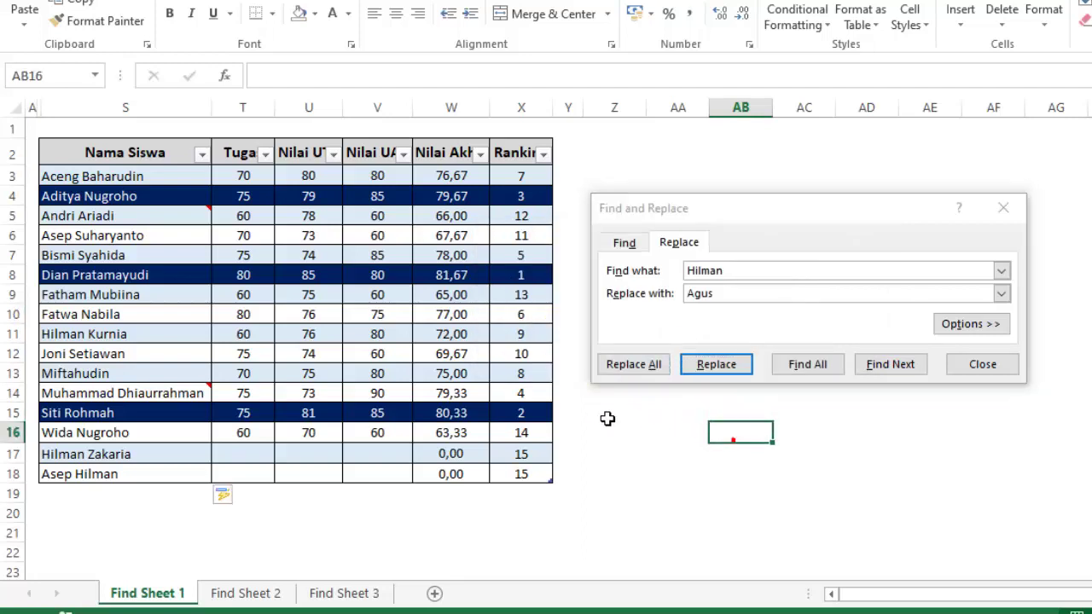
{"action": "left_click", "coordinate": [375, 355]}
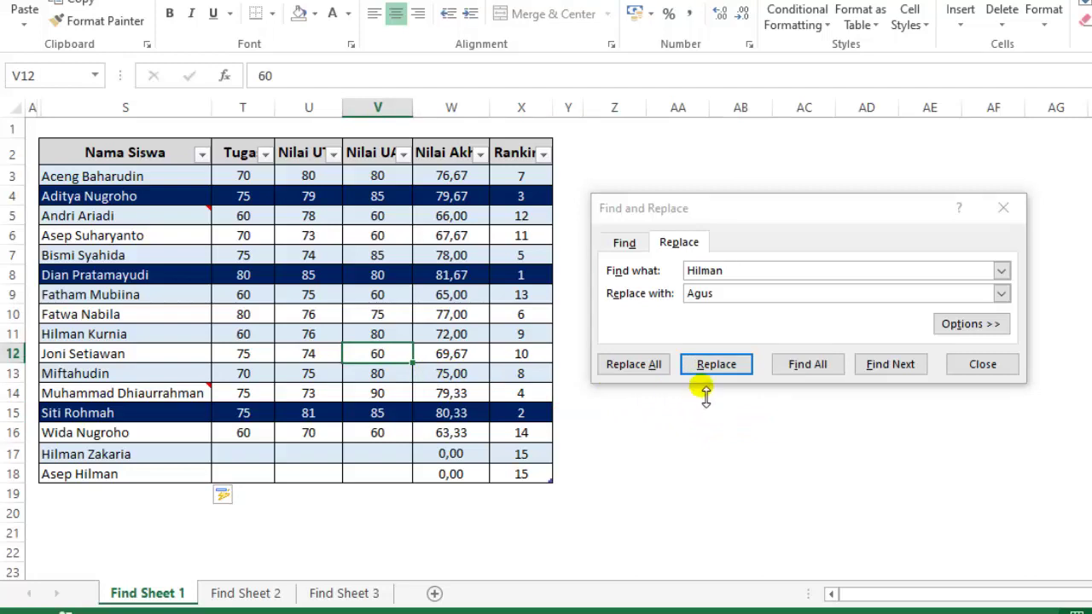
{"action": "left_click", "coordinate": [878, 372]}
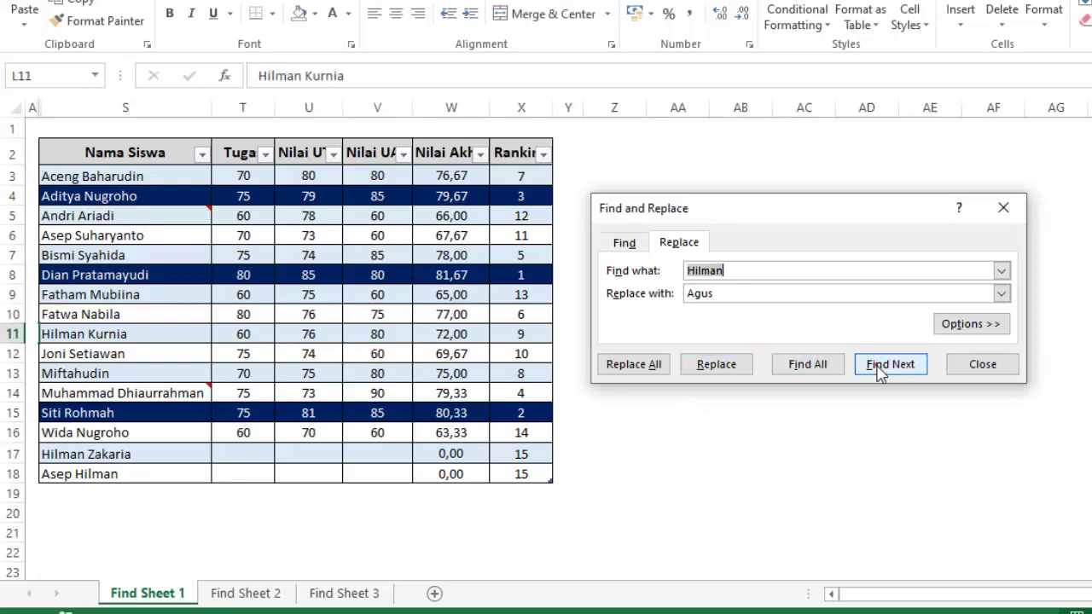
{"action": "left_click", "coordinate": [707, 367]}
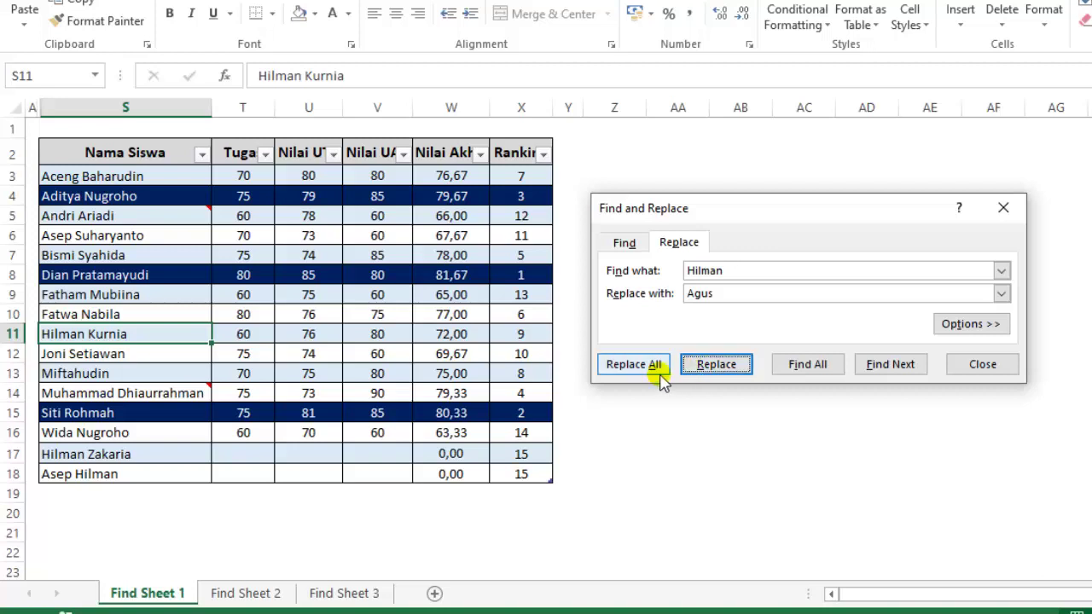
{"action": "left_click", "coordinate": [716, 365]}
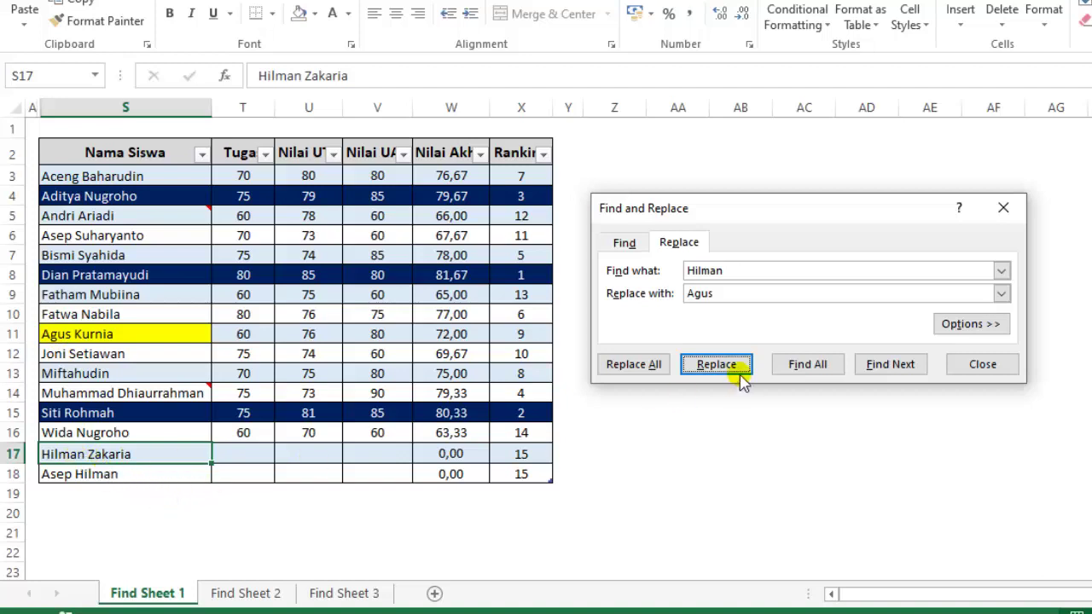
{"action": "left_click", "coordinate": [716, 364]}
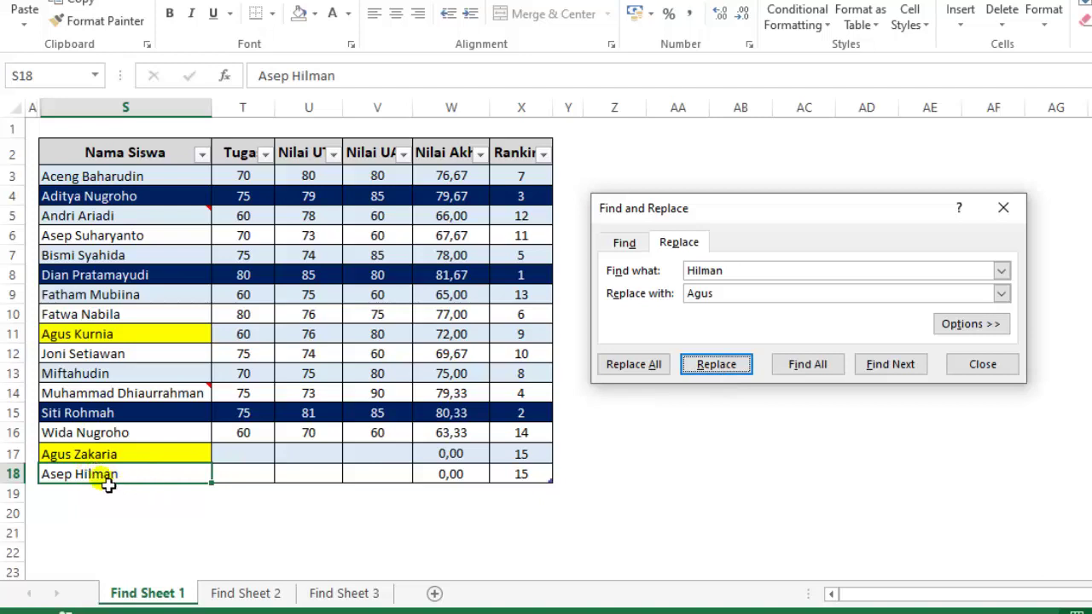
{"action": "left_click", "coordinate": [711, 367]}
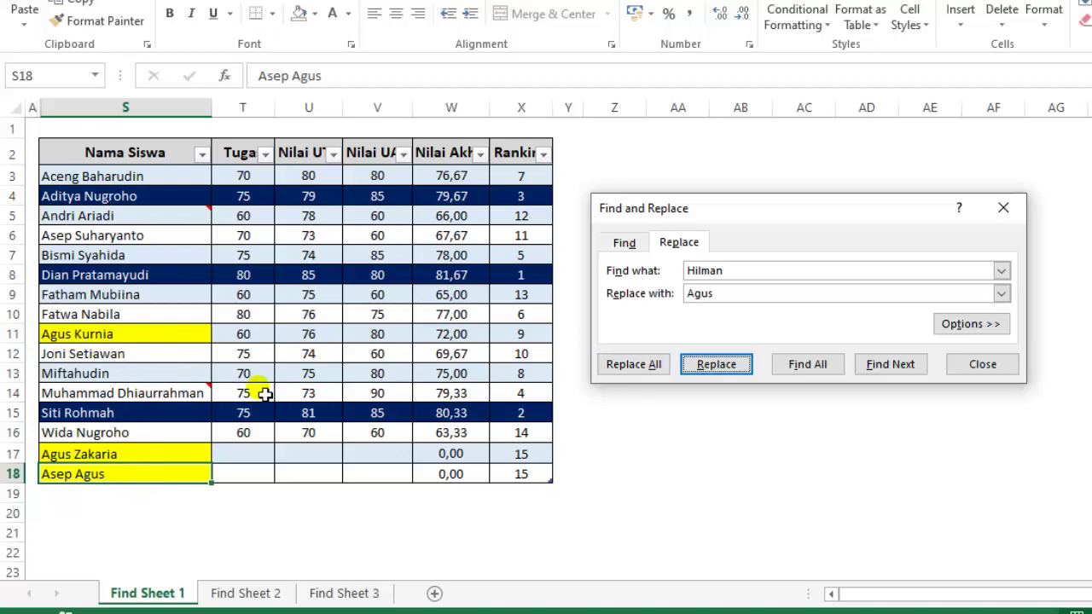
{"action": "left_click", "coordinate": [699, 459]}
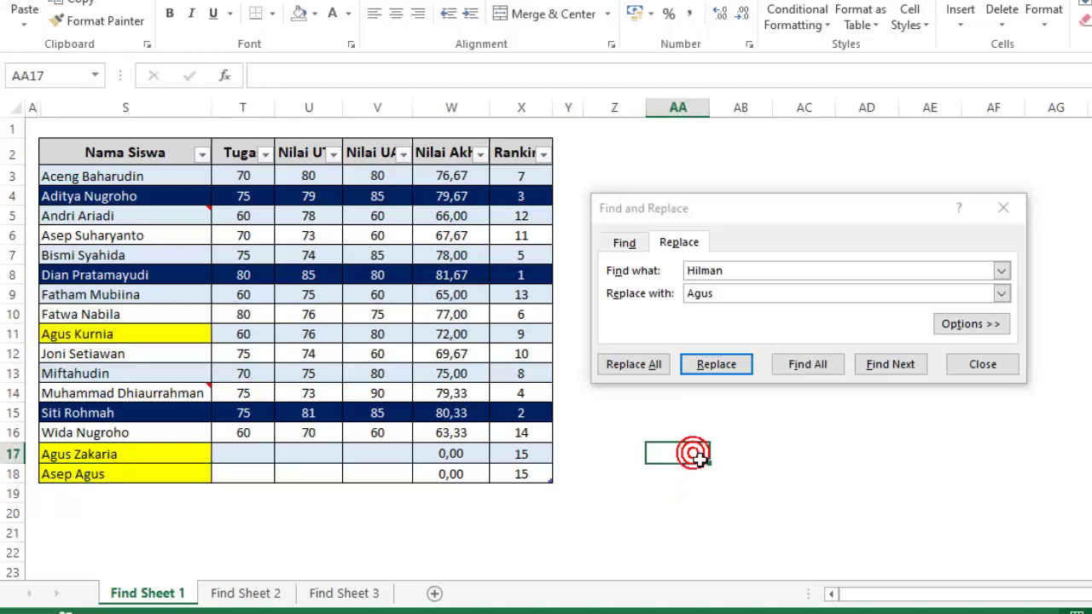
{"action": "key", "text": "ctrl+z"}
{"action": "key", "text": "ctrl+z"}
{"action": "key", "text": "ctrl+z"}
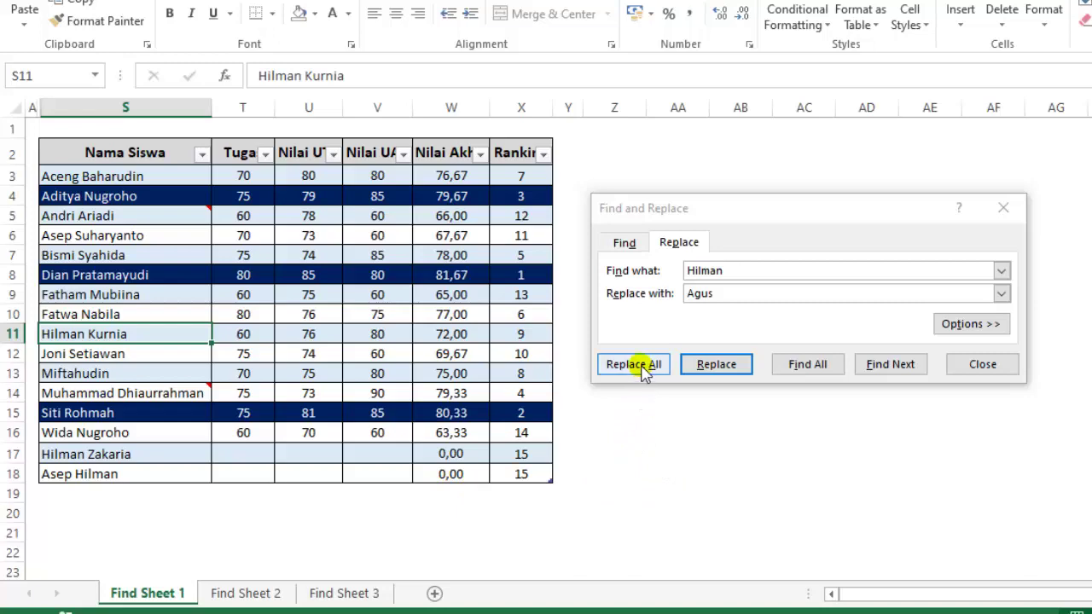
{"action": "left_click", "coordinate": [640, 365]}
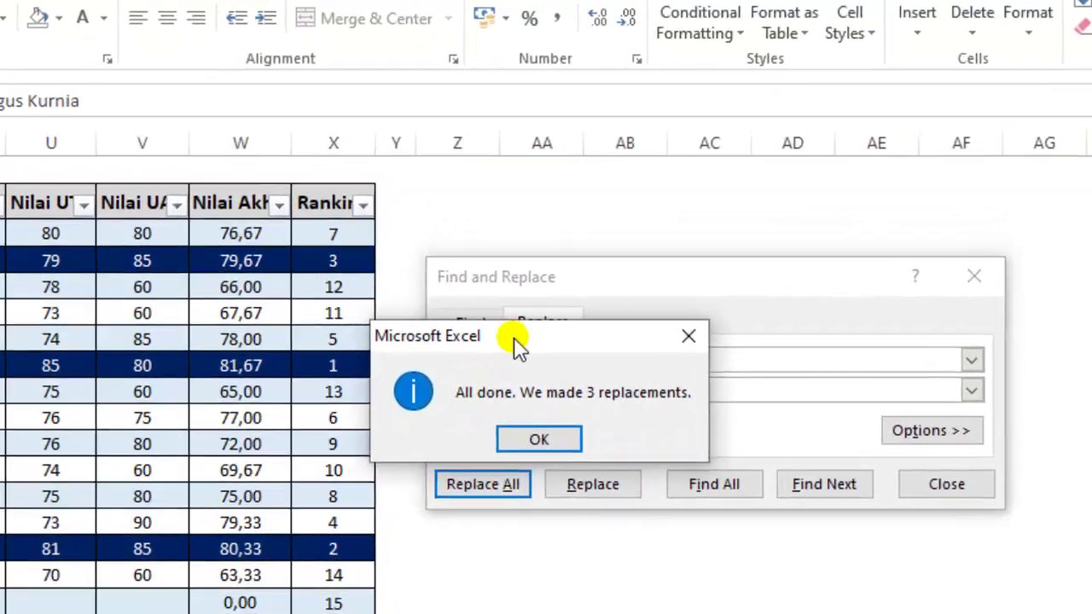
{"action": "left_click_drag", "start_coordinate": [659, 256], "coordinate": [706, 243]}
{"action": "left_click_drag", "start_coordinate": [526, 343], "coordinate": [540, 326]}
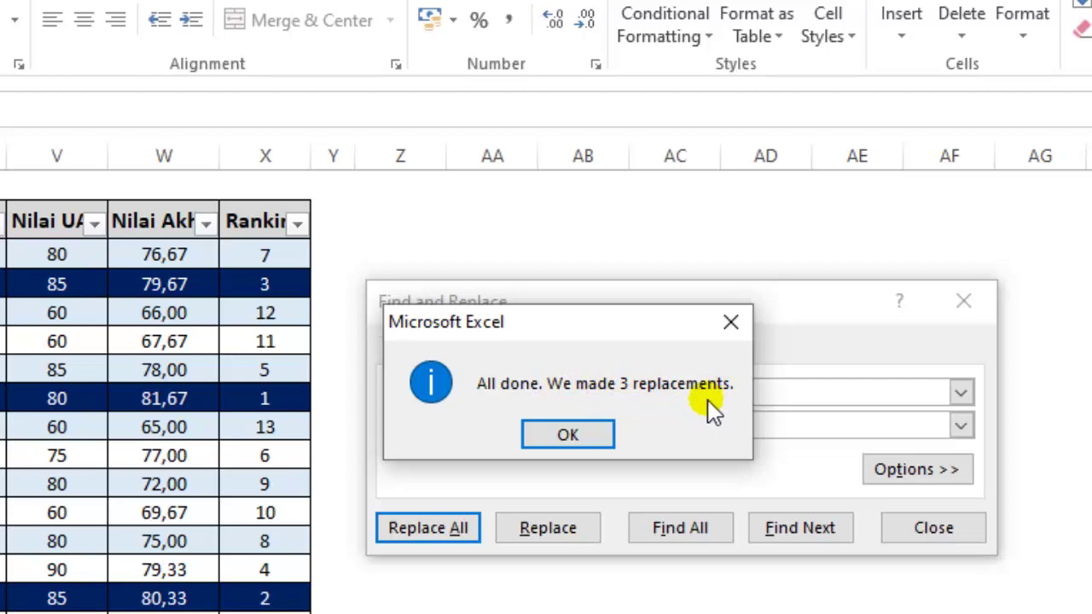
{"action": "left_click", "coordinate": [570, 436]}
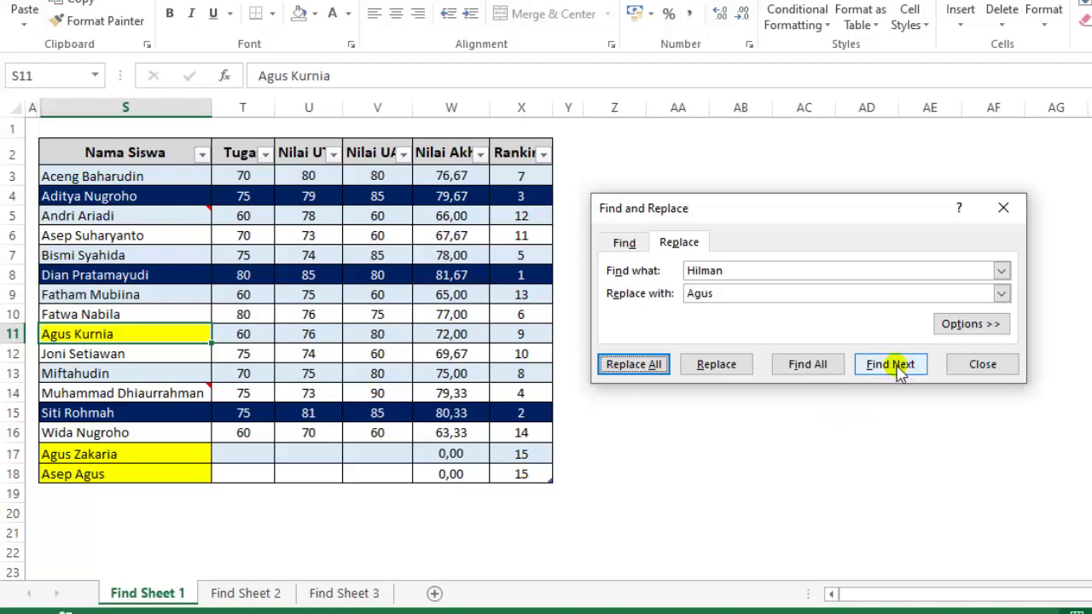
On the Find tab, confirm no Hilman remains and dismiss the not-found message.
{"action": "left_click", "coordinate": [628, 245]}
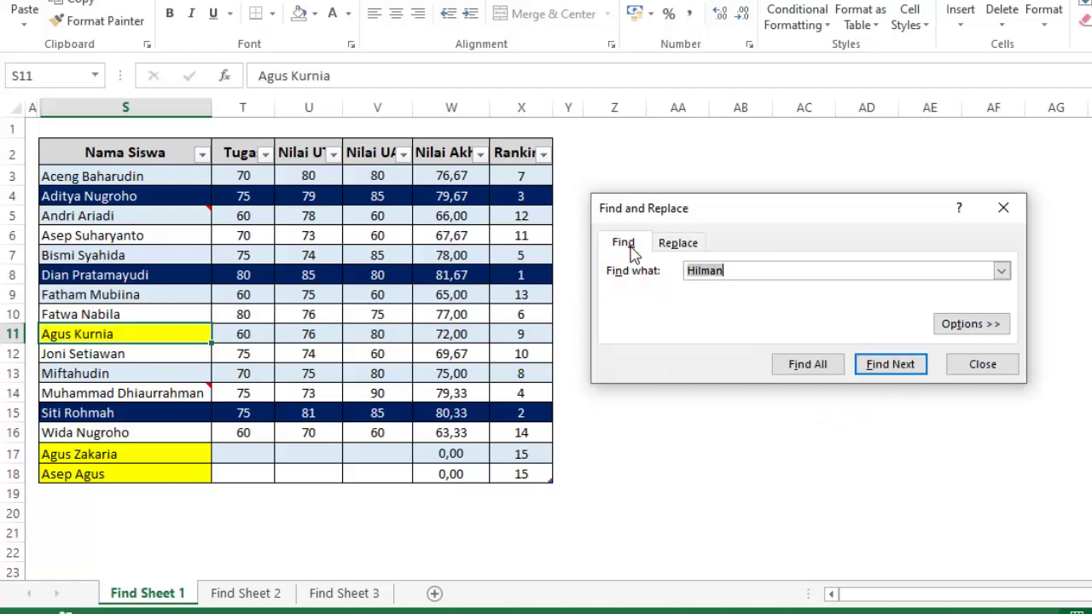
{"action": "left_click", "coordinate": [894, 453]}
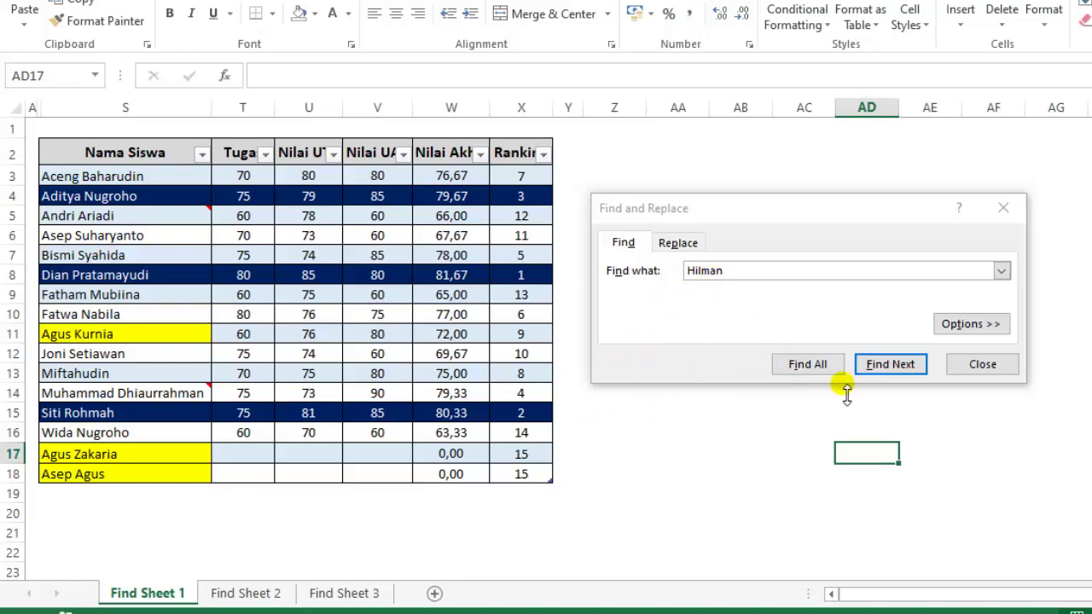
{"action": "left_click", "coordinate": [892, 366]}
{"action": "left_click", "coordinate": [892, 367]}
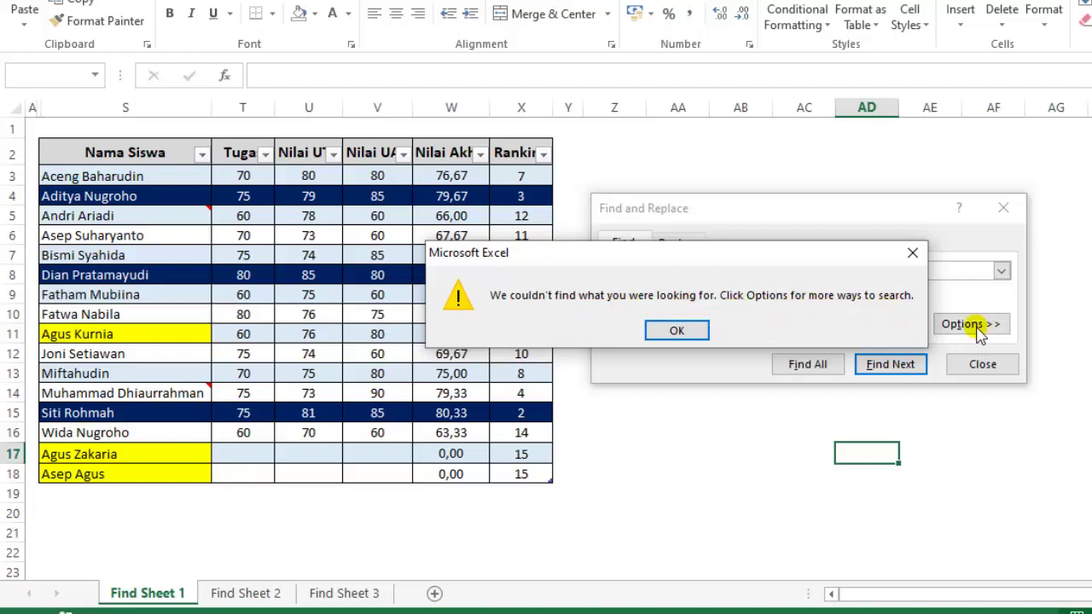
{"action": "left_click", "coordinate": [677, 332]}
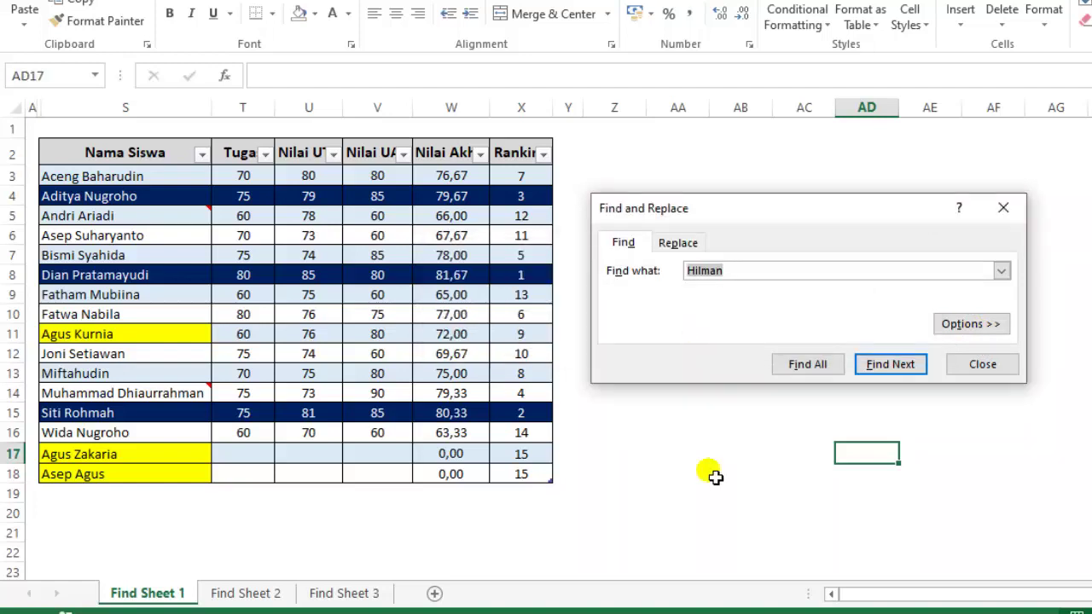
{"action": "left_click", "coordinate": [707, 475]}
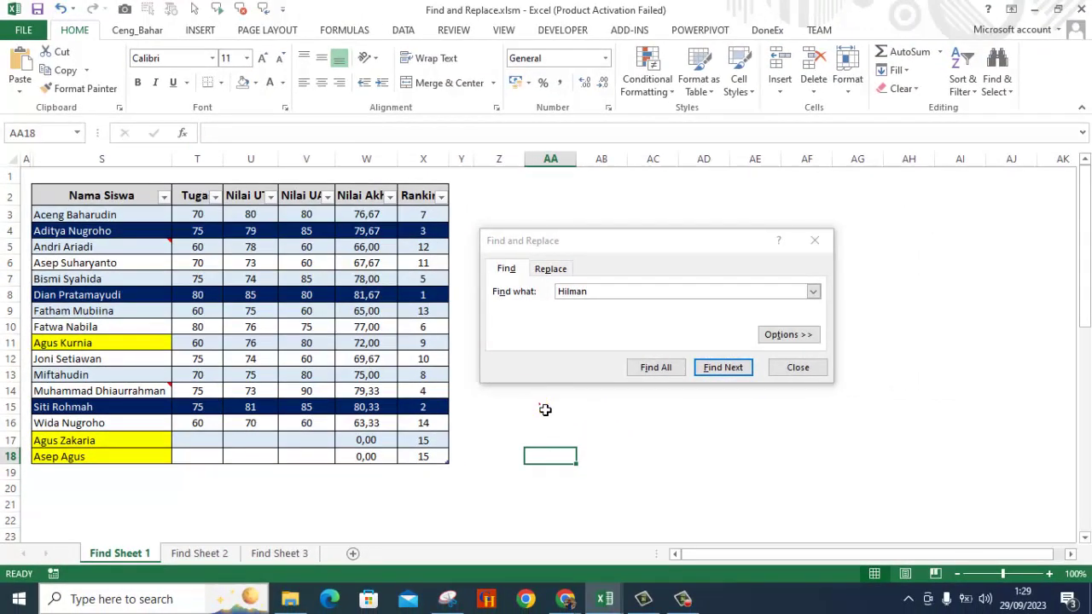
{"action": "left_click", "coordinate": [544, 411]}
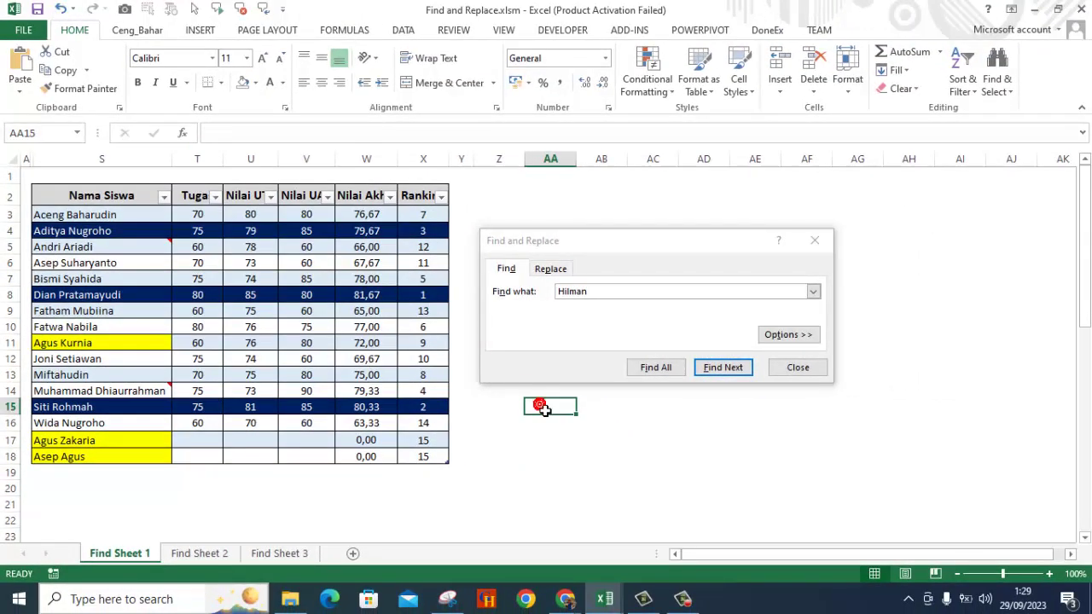
{"action": "key", "text": "ctrl+z"}
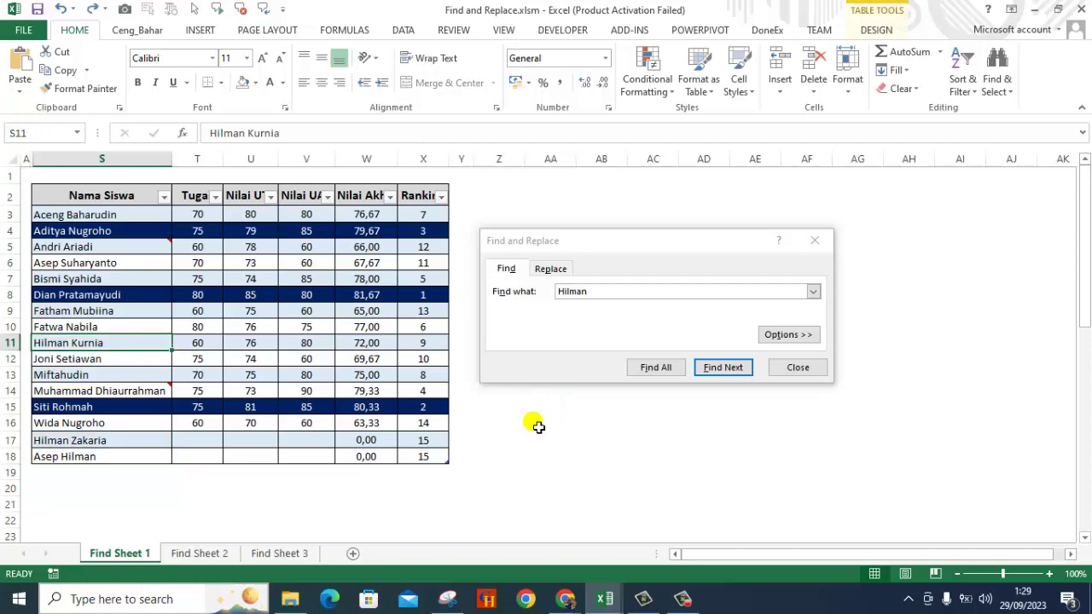
{"action": "left_click", "coordinate": [538, 426]}
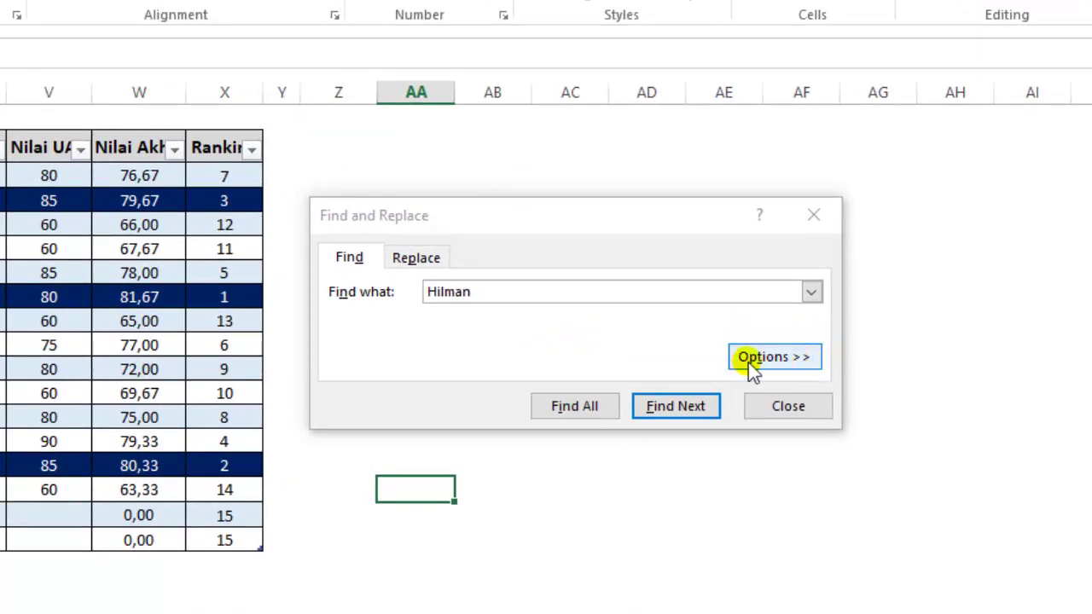
Expand the Find options and change the Find what text from Hilman to Dian, Match case on.
{"action": "left_click", "coordinate": [774, 359]}
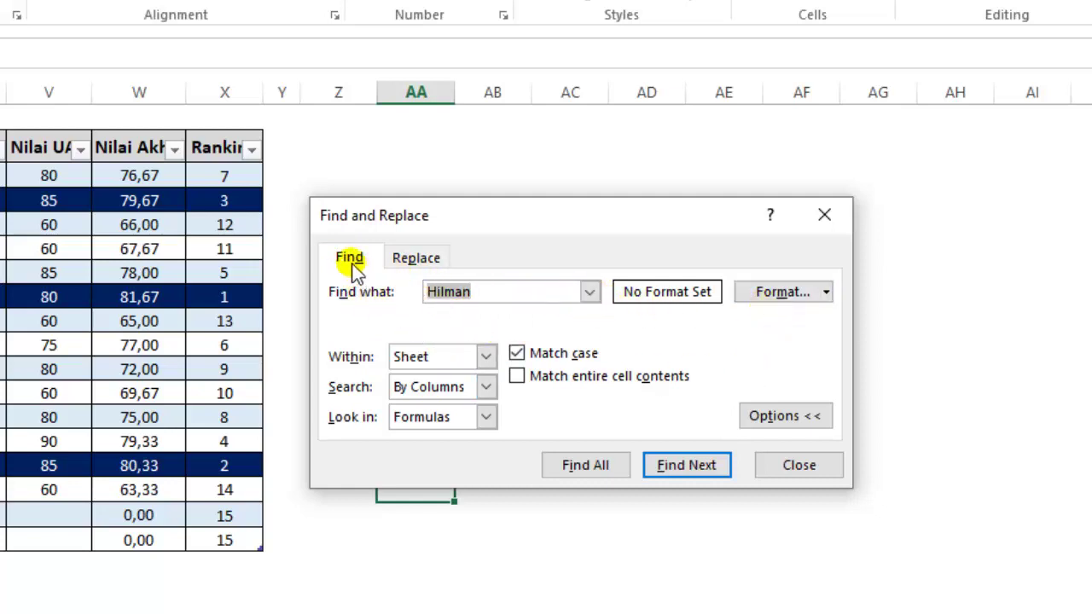
{"action": "left_click", "coordinate": [416, 262]}
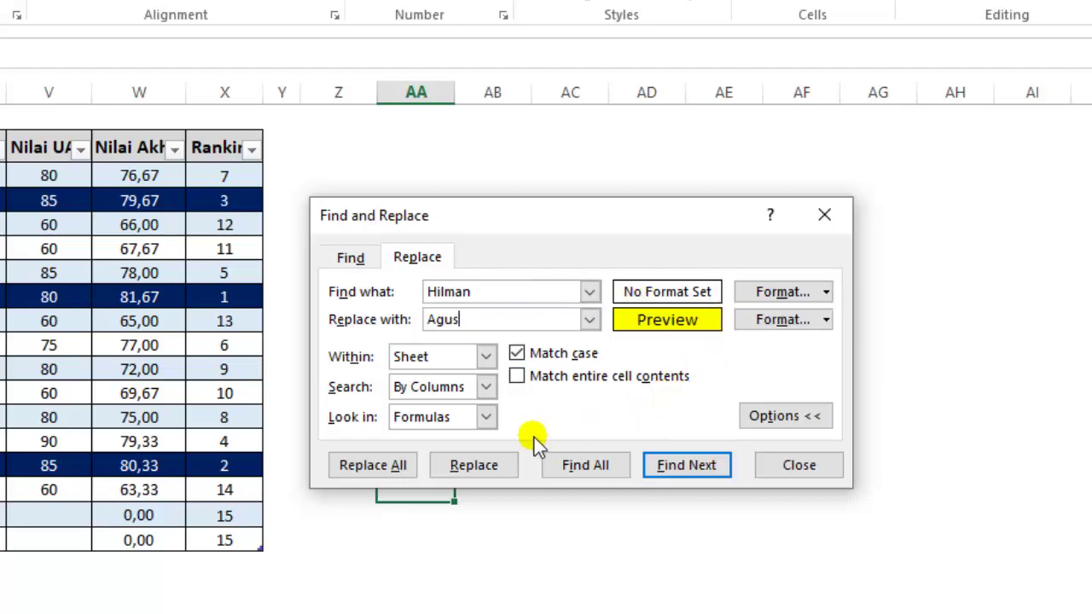
{"action": "left_click", "coordinate": [344, 261]}
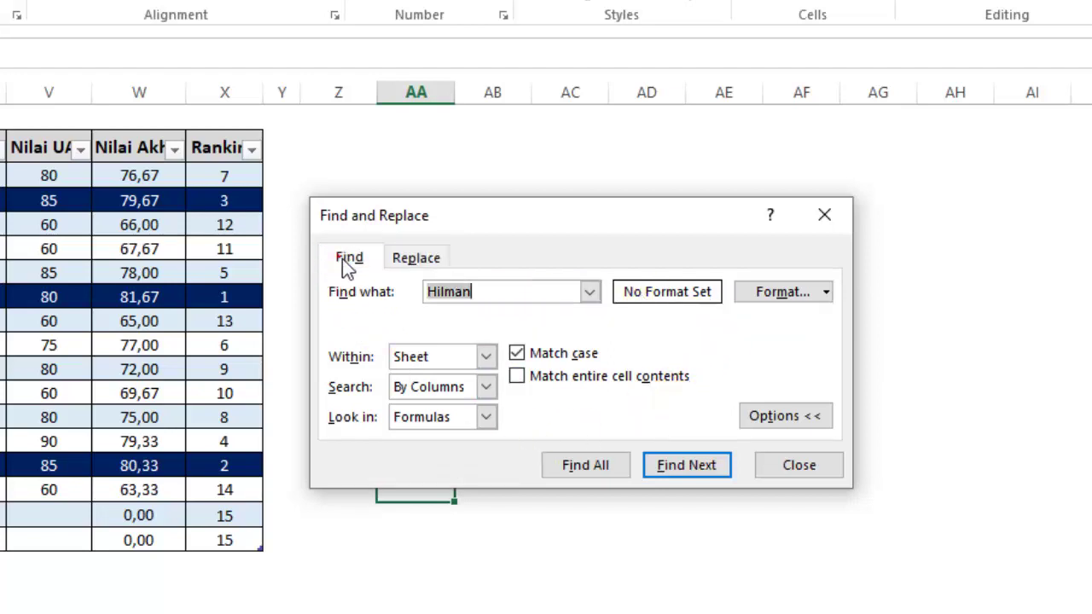
{"action": "left_click", "coordinate": [346, 264]}
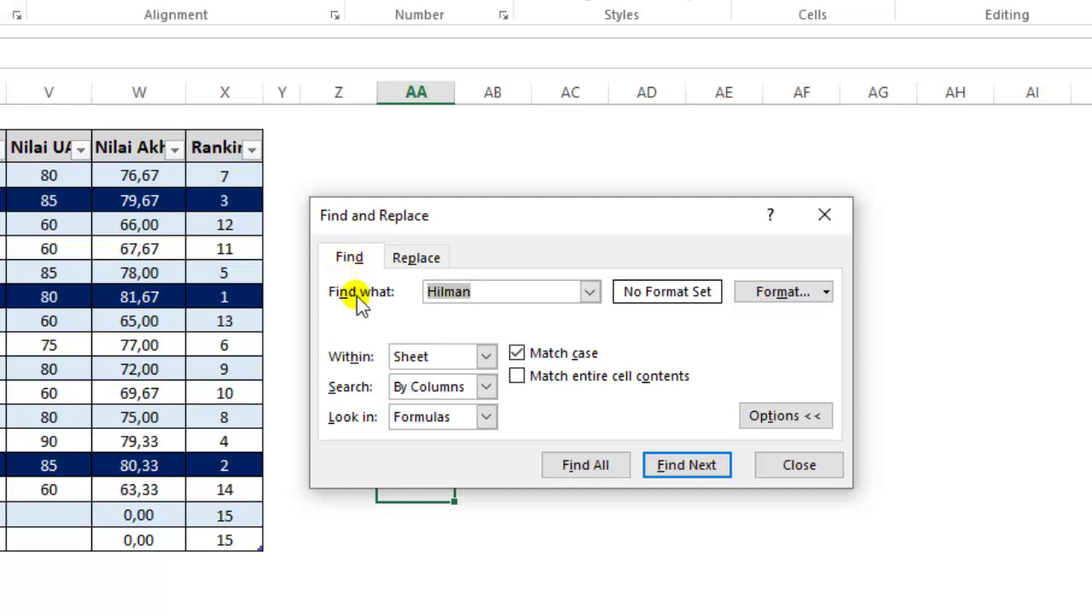
{"action": "left_click", "coordinate": [477, 297]}
{"action": "double_click", "coordinate": [497, 296]}
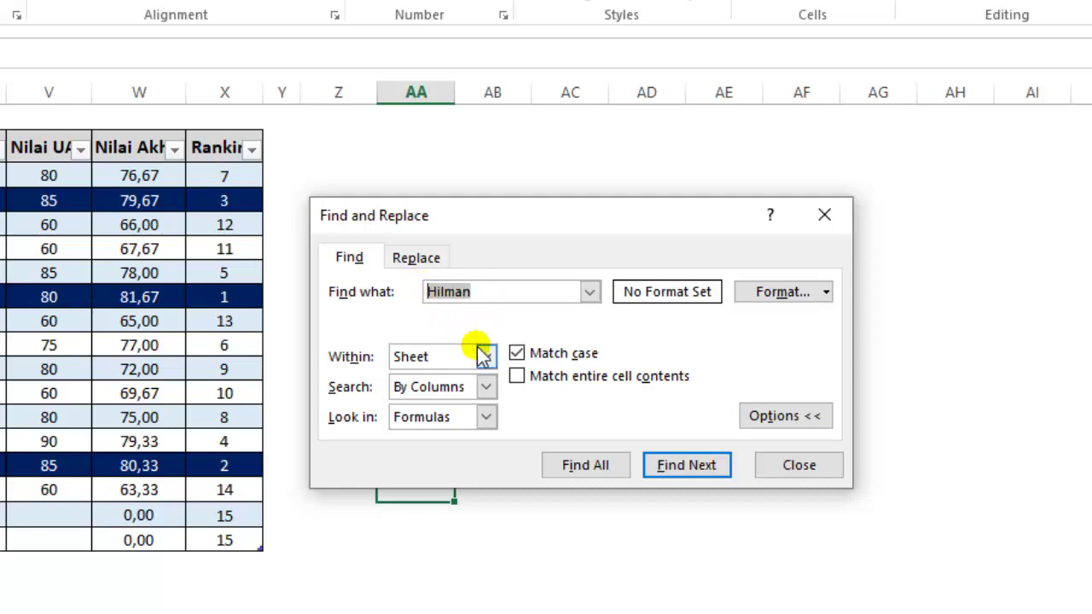
{"action": "type", "text": "Di"}
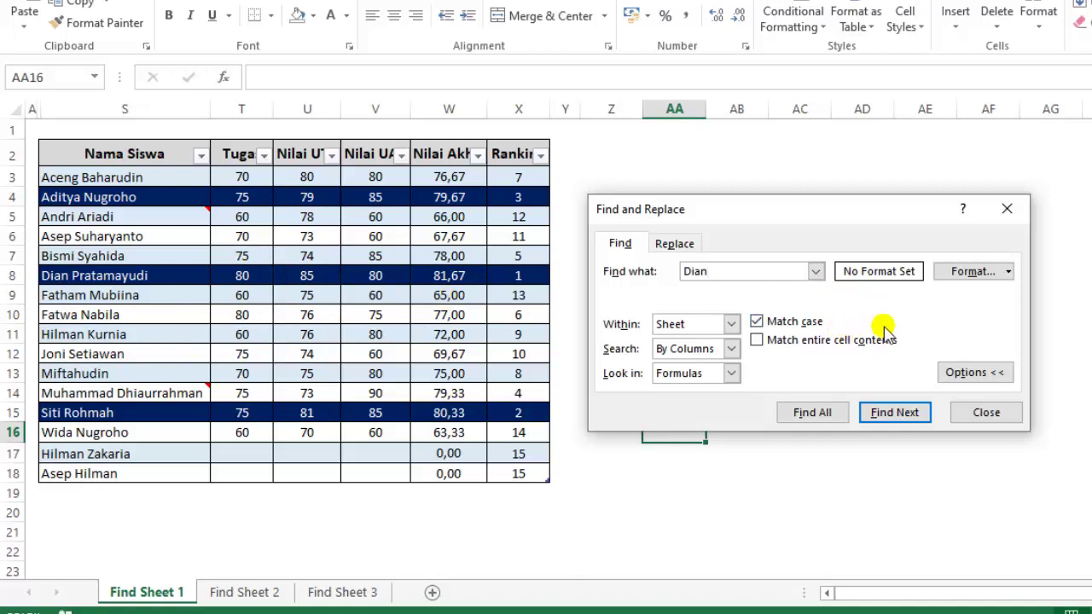
{"action": "left_click", "coordinate": [1008, 272]}
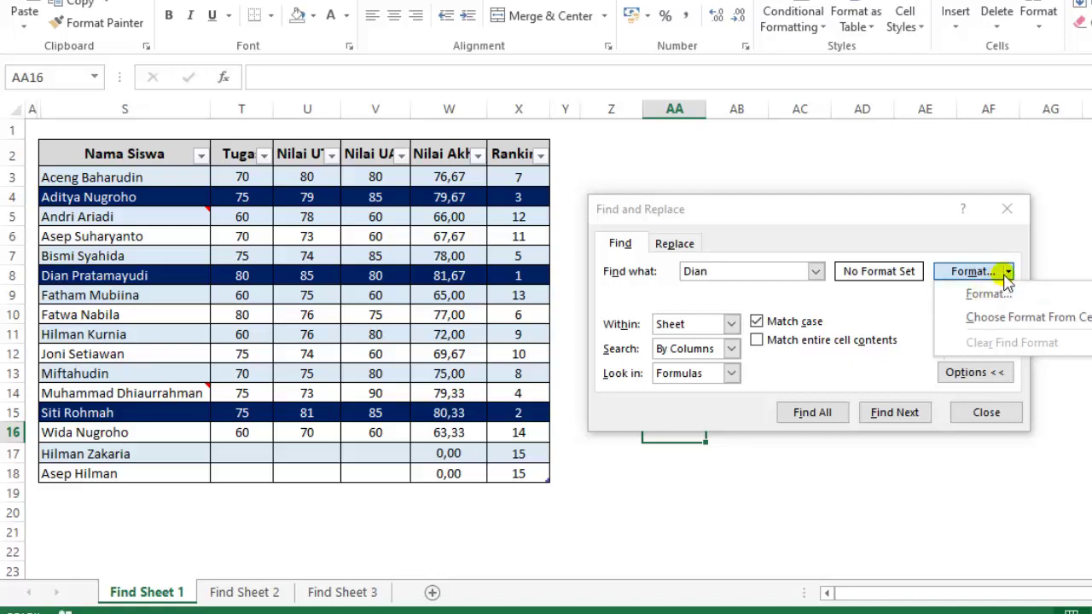
Require a dark navy cell fill as the find format for the Dian search.
{"action": "left_click", "coordinate": [1008, 272]}
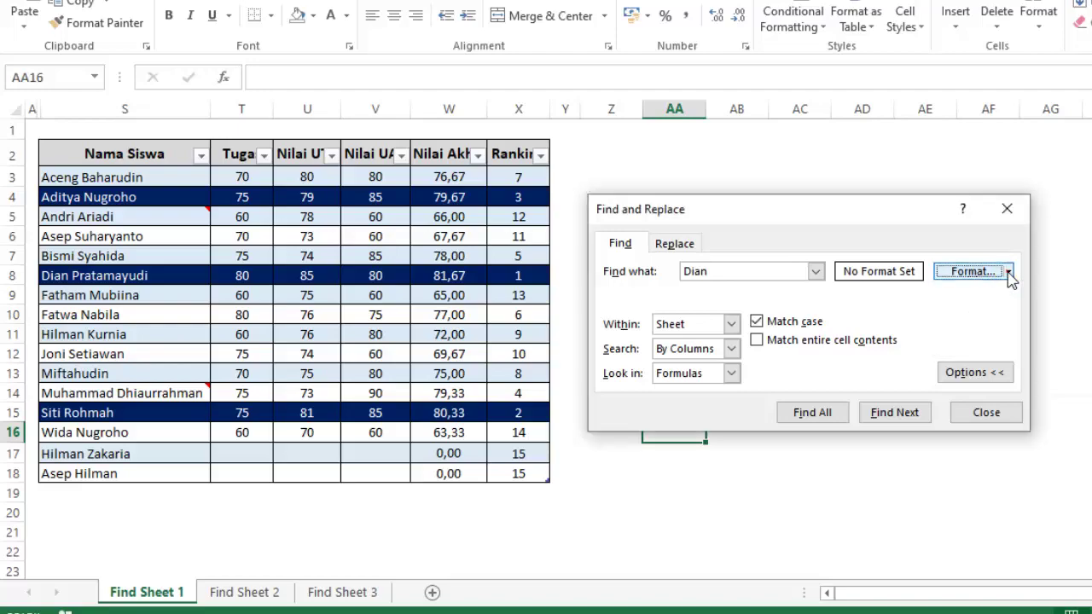
{"action": "left_click", "coordinate": [1007, 272]}
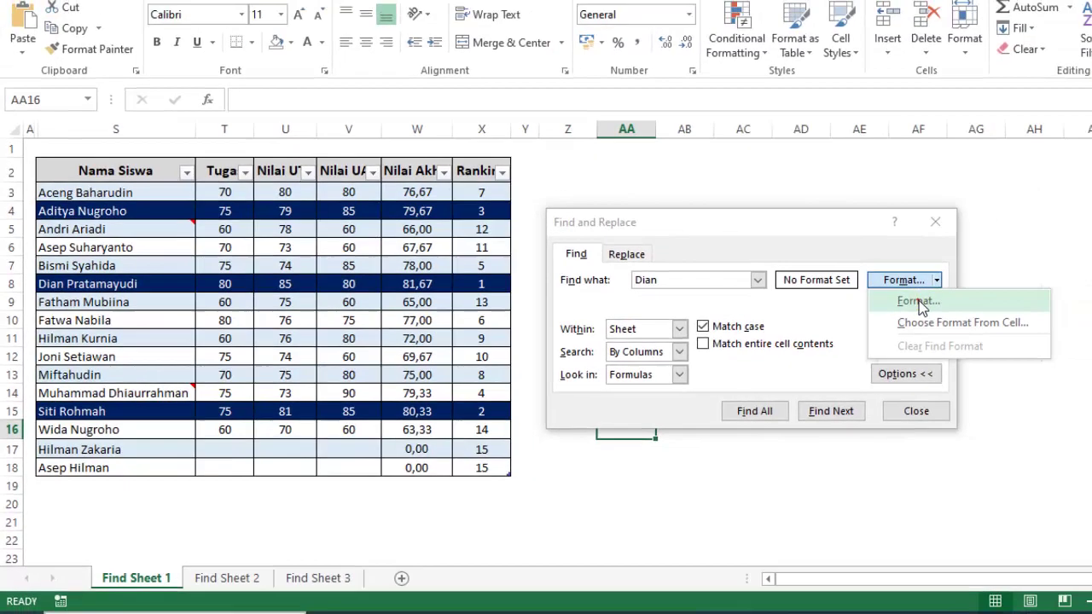
{"action": "left_click", "coordinate": [987, 294]}
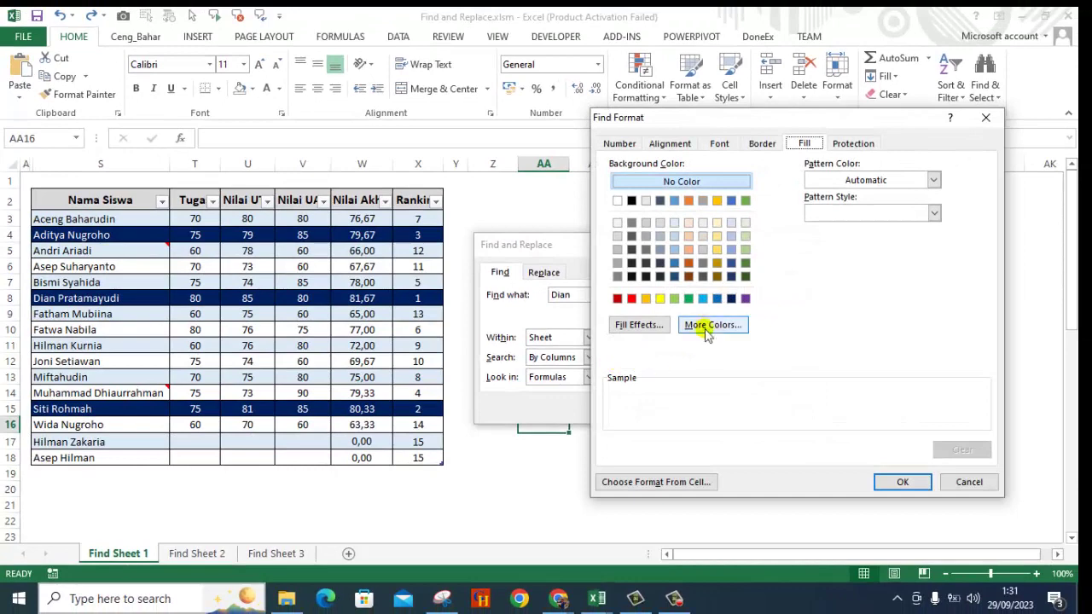
{"action": "left_click", "coordinate": [730, 298]}
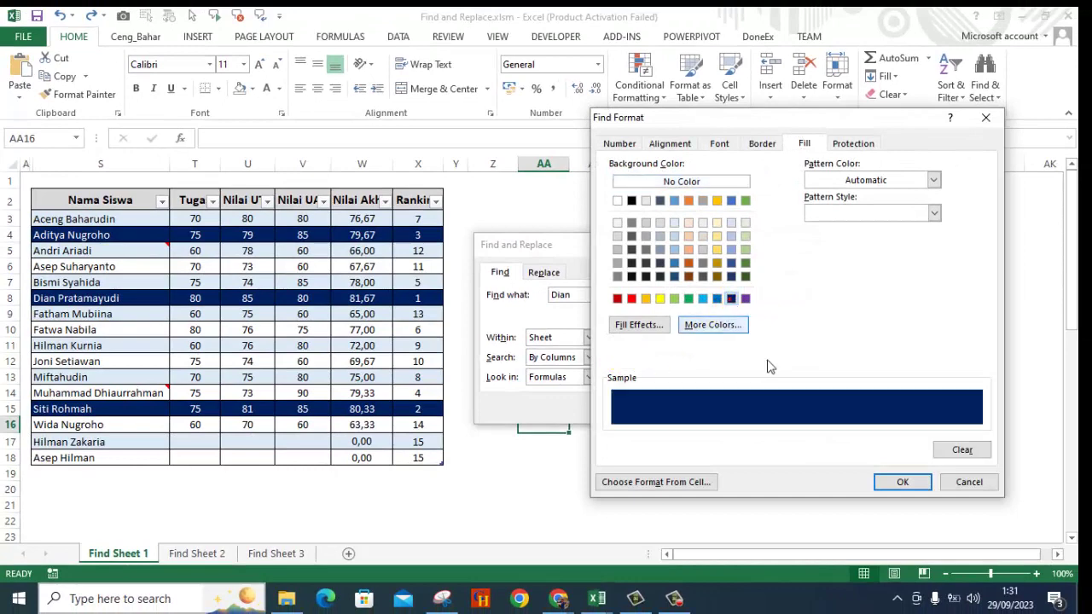
{"action": "left_click", "coordinate": [904, 482]}
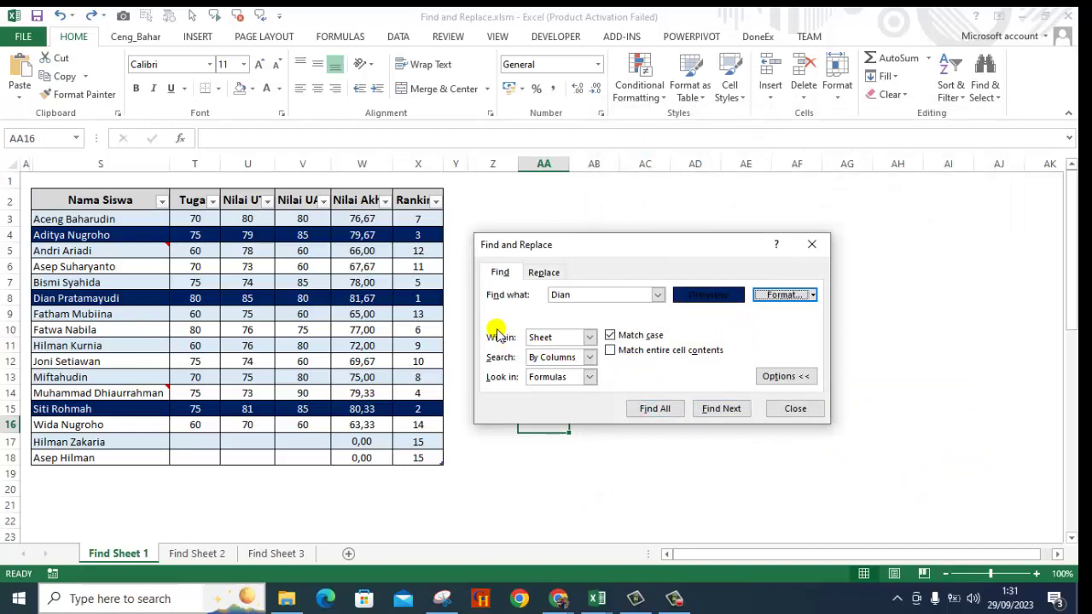
Keep Within on Sheet, set Search to By Rows and Look in to Values.
{"action": "left_click", "coordinate": [589, 338]}
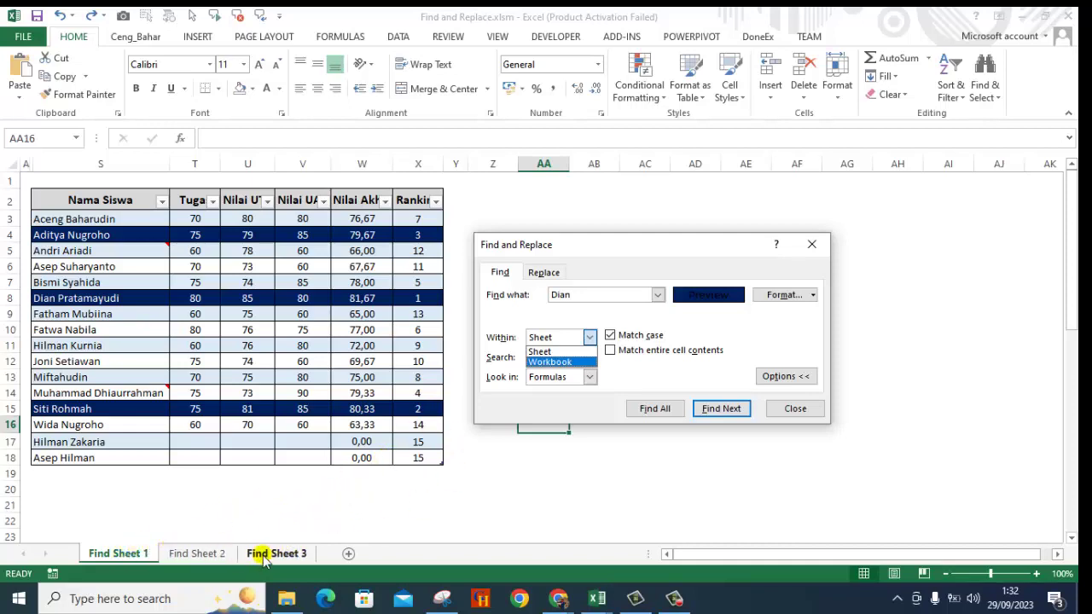
{"action": "left_click", "coordinate": [548, 322]}
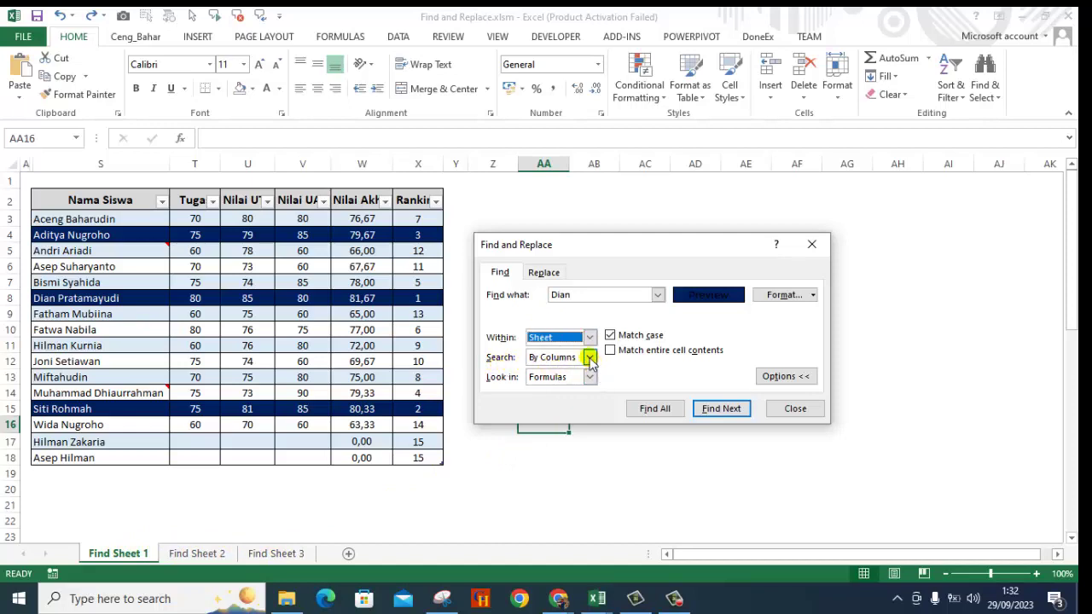
{"action": "left_click", "coordinate": [590, 357]}
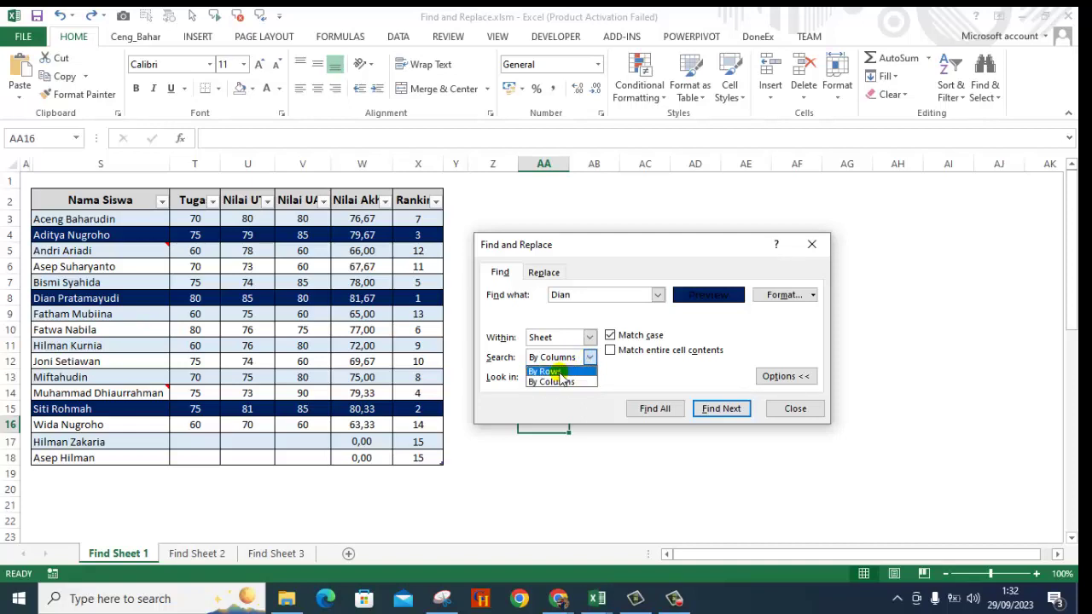
{"action": "left_click", "coordinate": [559, 372]}
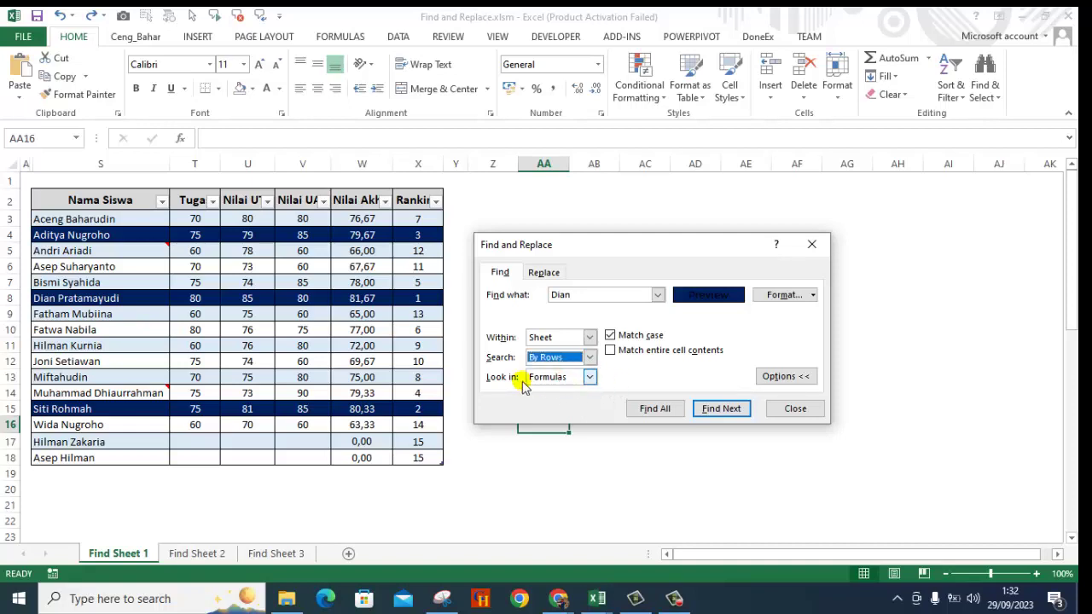
{"action": "left_click", "coordinate": [589, 377]}
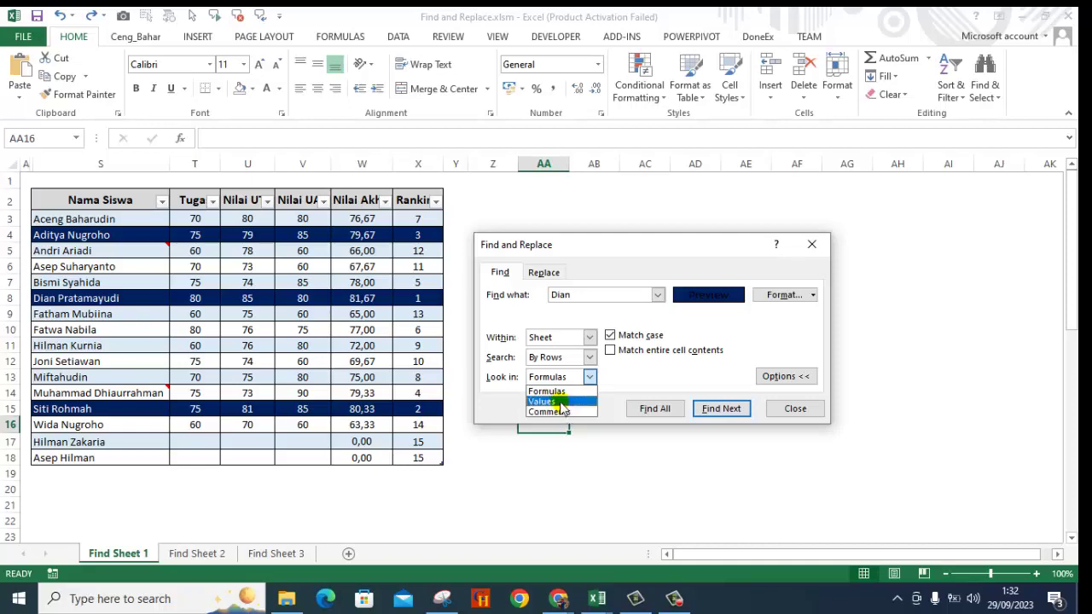
{"action": "left_click", "coordinate": [562, 402]}
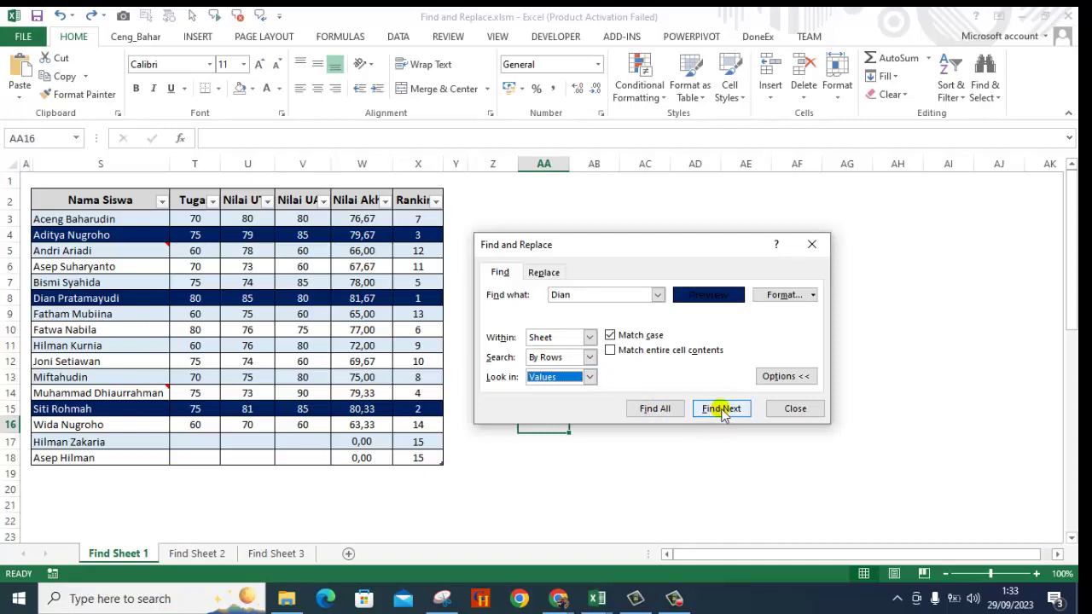
{"action": "left_click", "coordinate": [721, 410]}
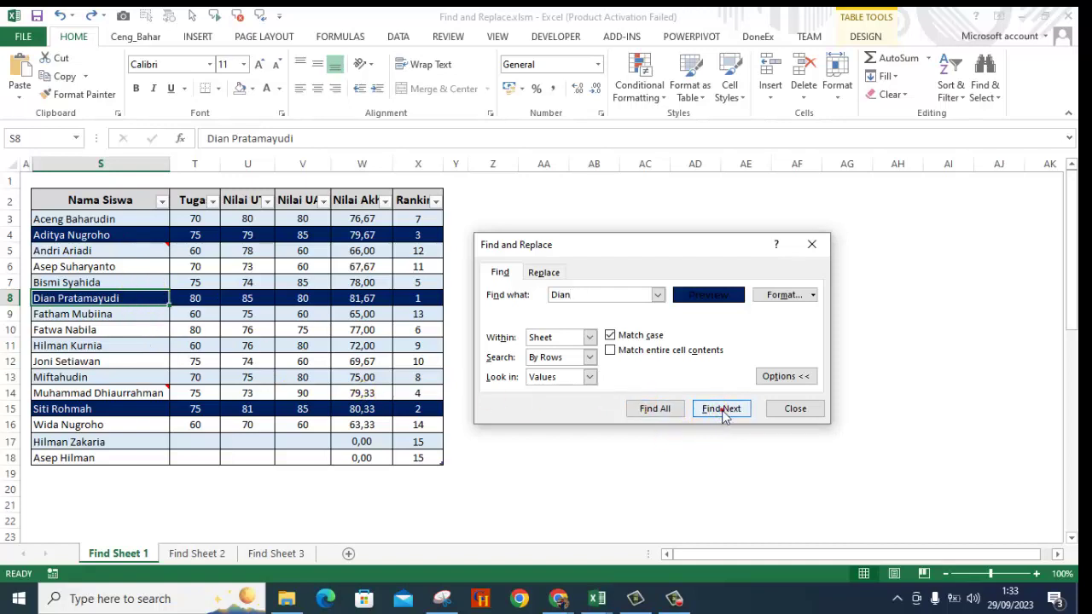
{"action": "left_click", "coordinate": [721, 409]}
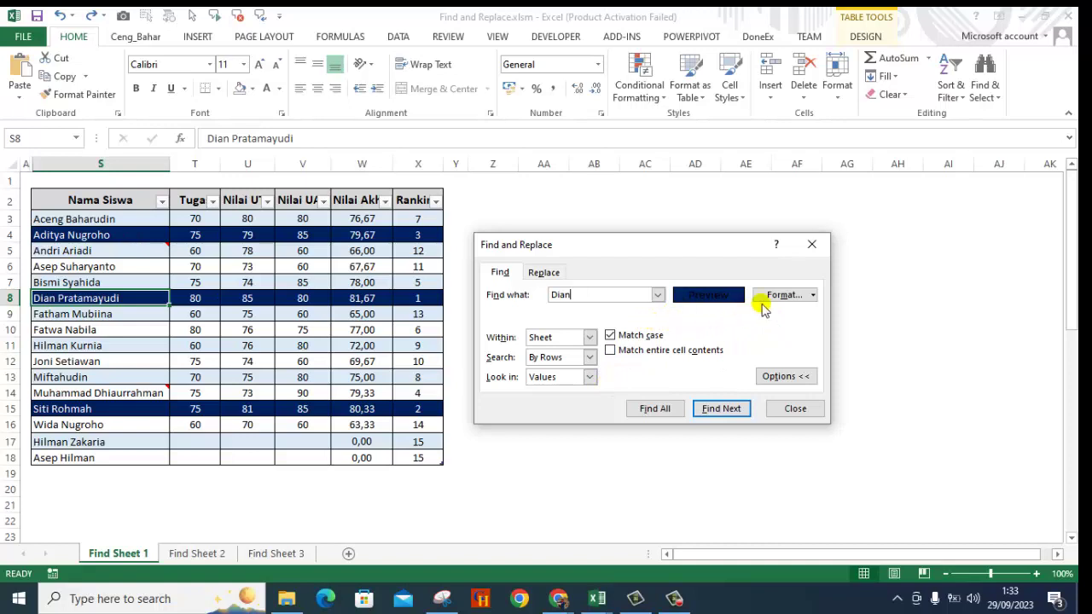
Sample the find format from the empty cell Y7.
{"action": "left_click", "coordinate": [813, 295]}
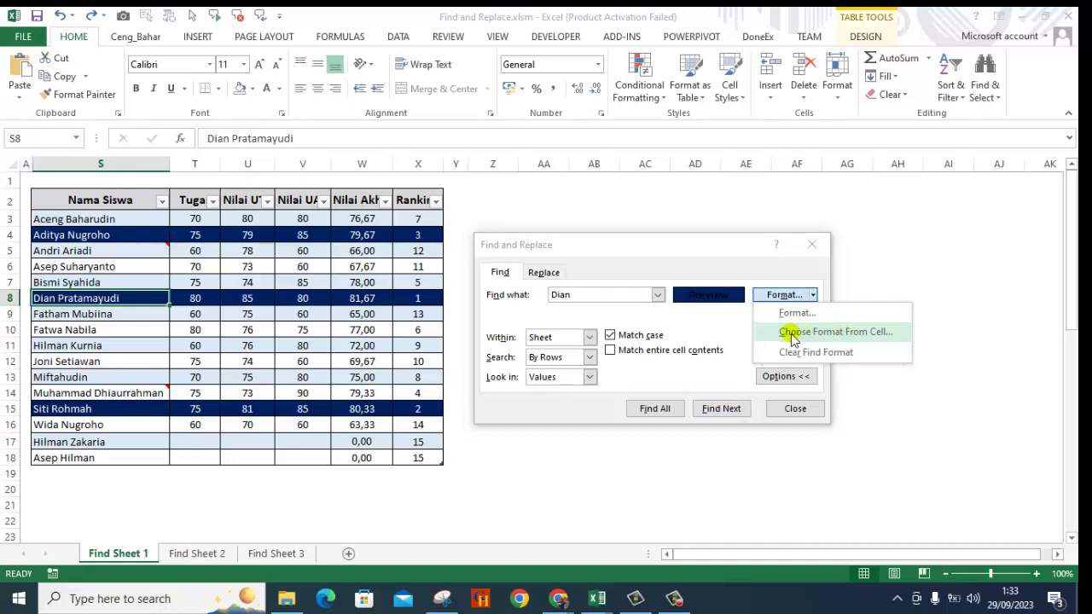
{"action": "left_click", "coordinate": [792, 333]}
{"action": "left_click", "coordinate": [460, 285]}
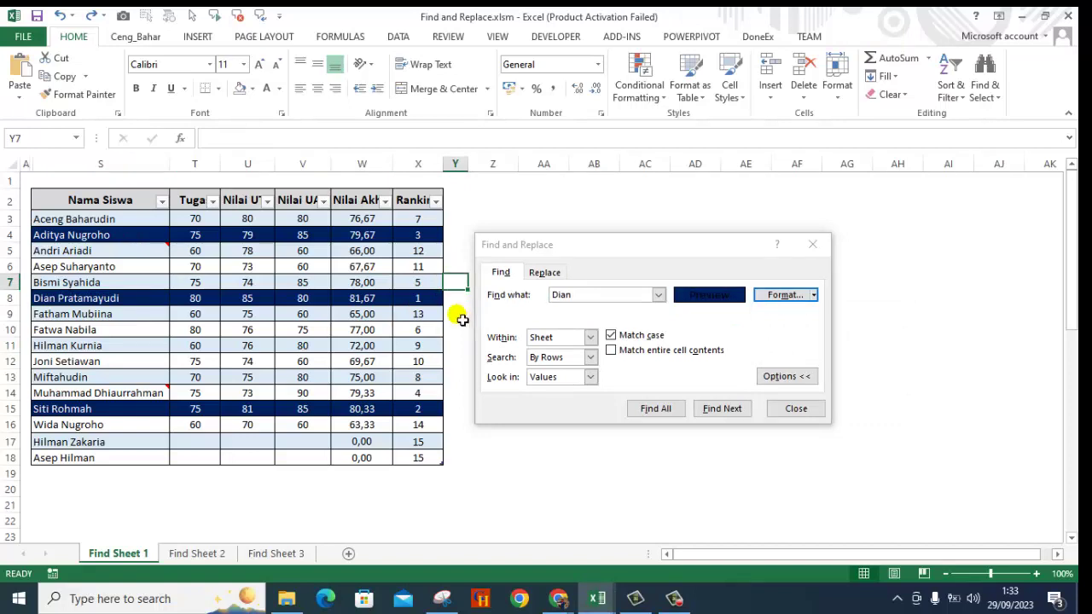
Clear the find format and start choosing a new format from a cell.
{"action": "left_click", "coordinate": [813, 294]}
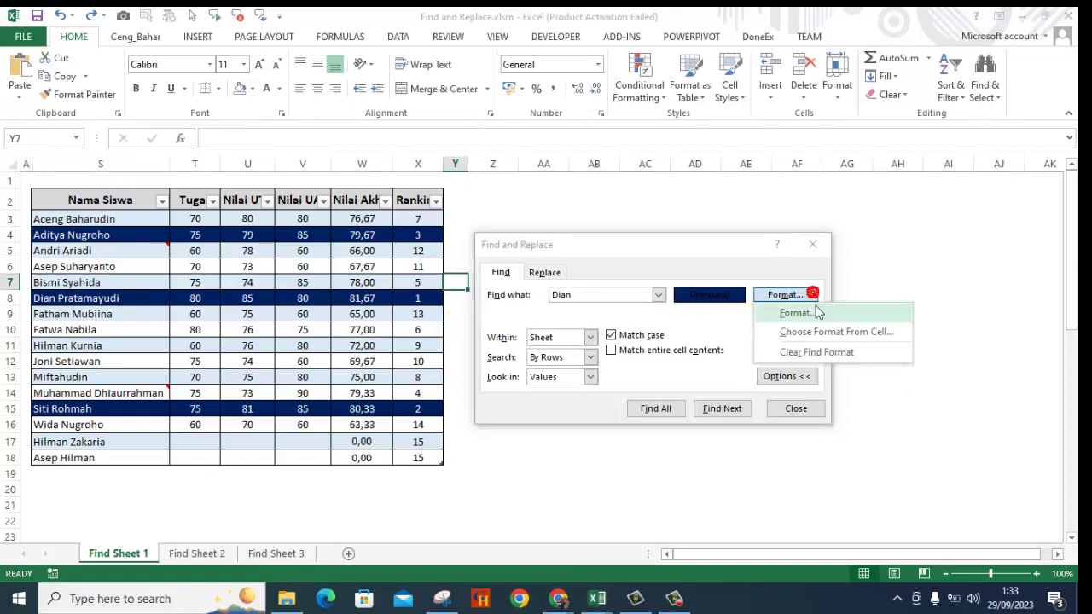
{"action": "left_click", "coordinate": [806, 353]}
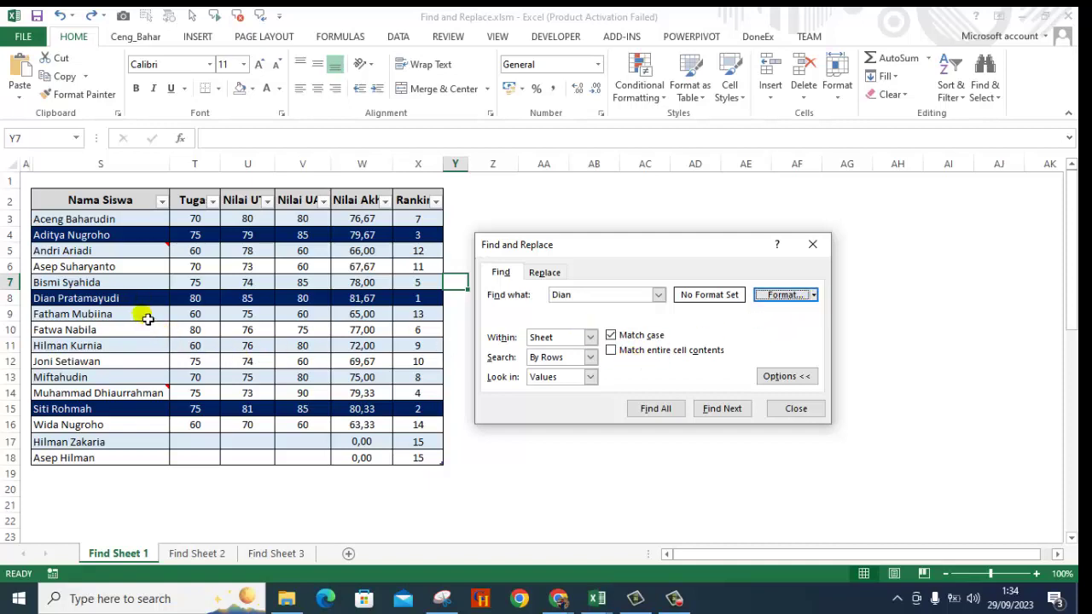
{"action": "left_click", "coordinate": [814, 297]}
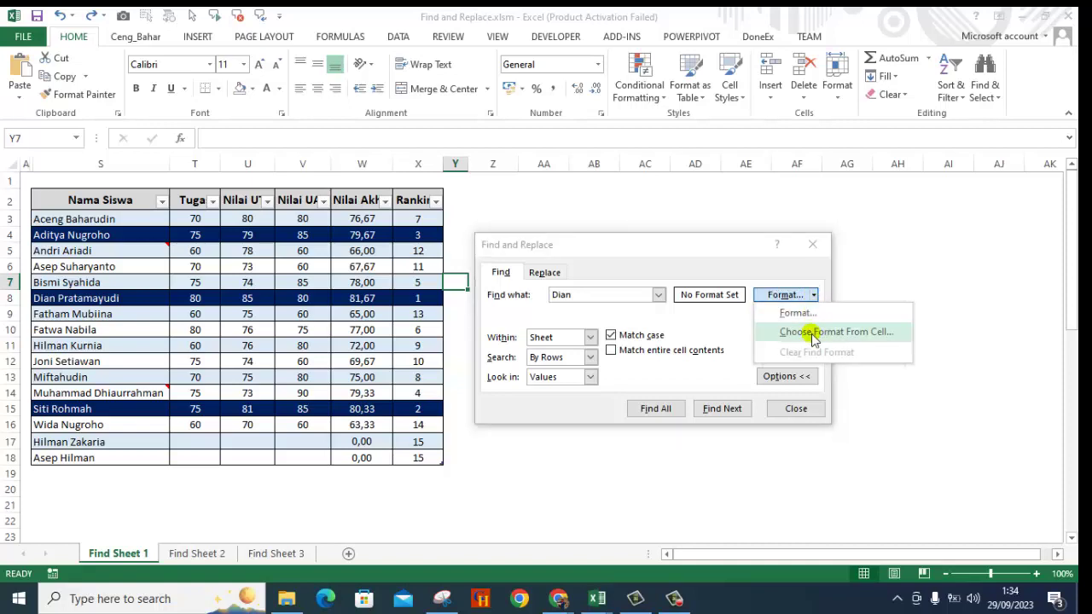
{"action": "left_click", "coordinate": [814, 334]}
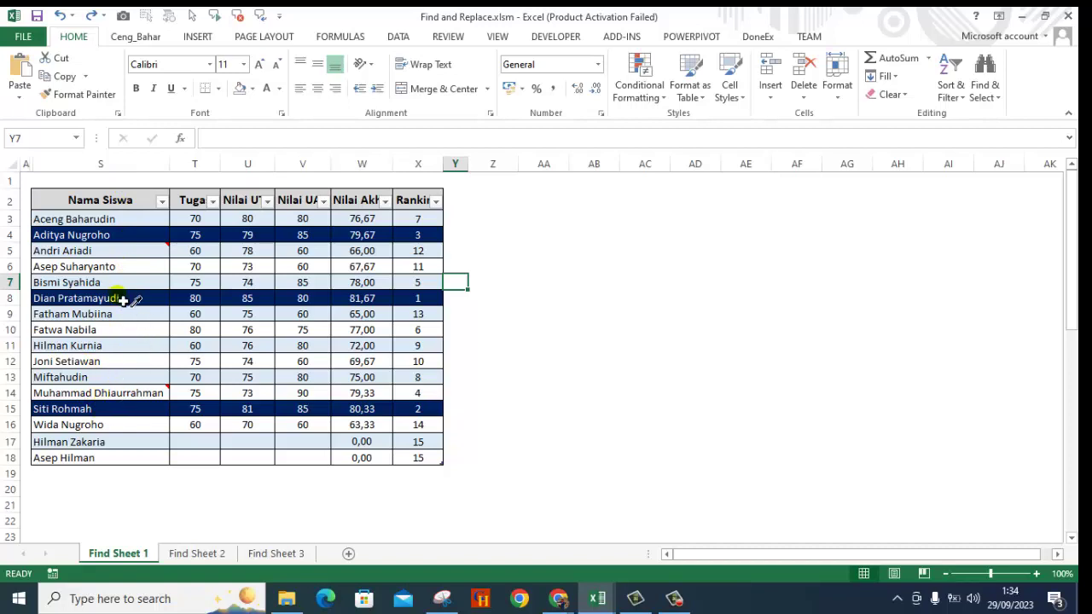
{"action": "left_click", "coordinate": [123, 300]}
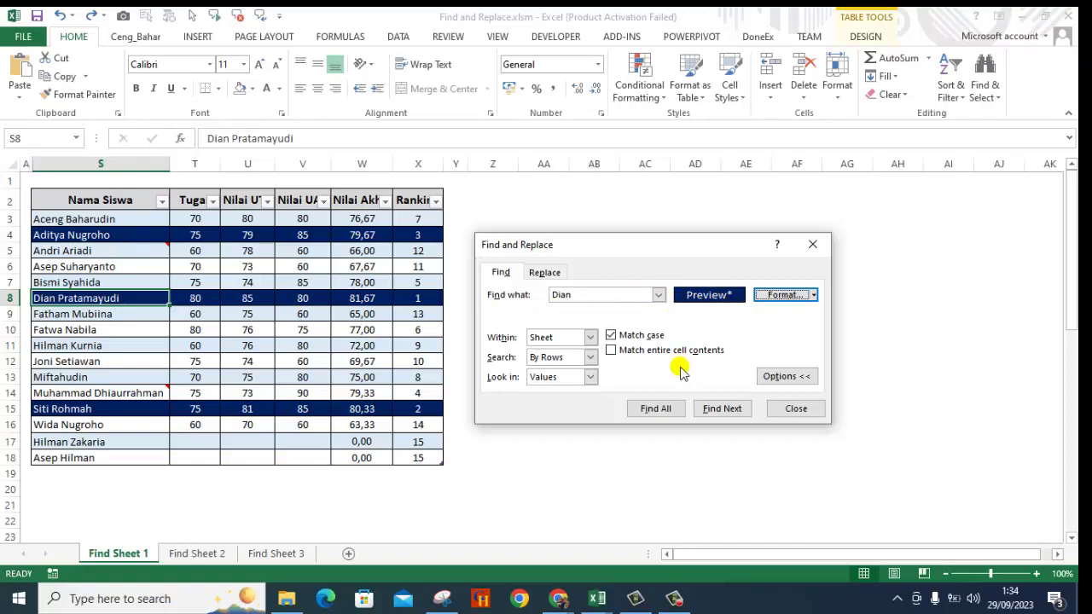
{"action": "left_click", "coordinate": [721, 412]}
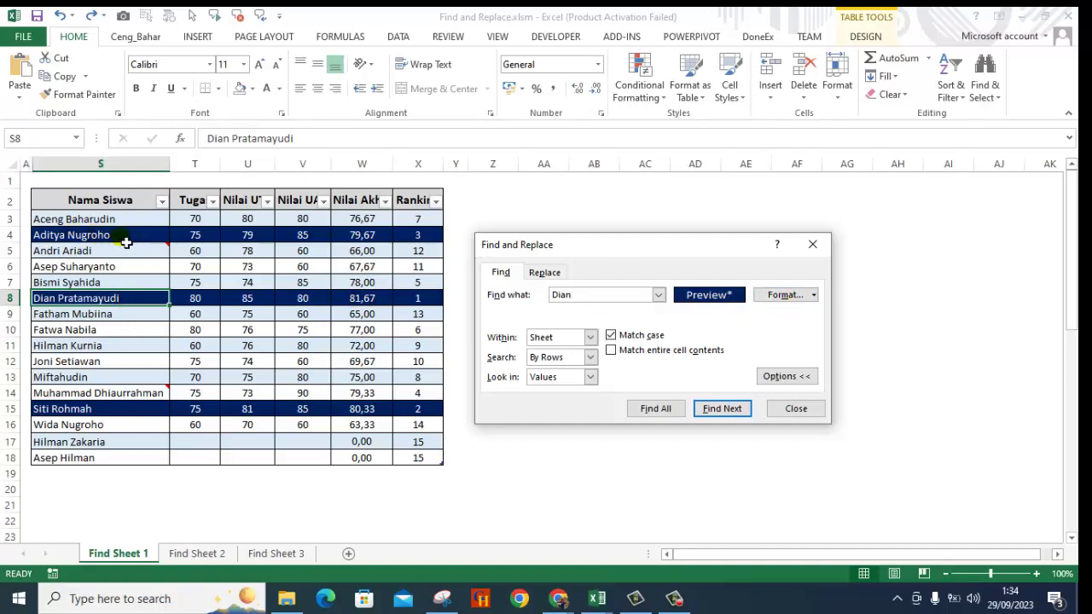
{"action": "left_click", "coordinate": [816, 296]}
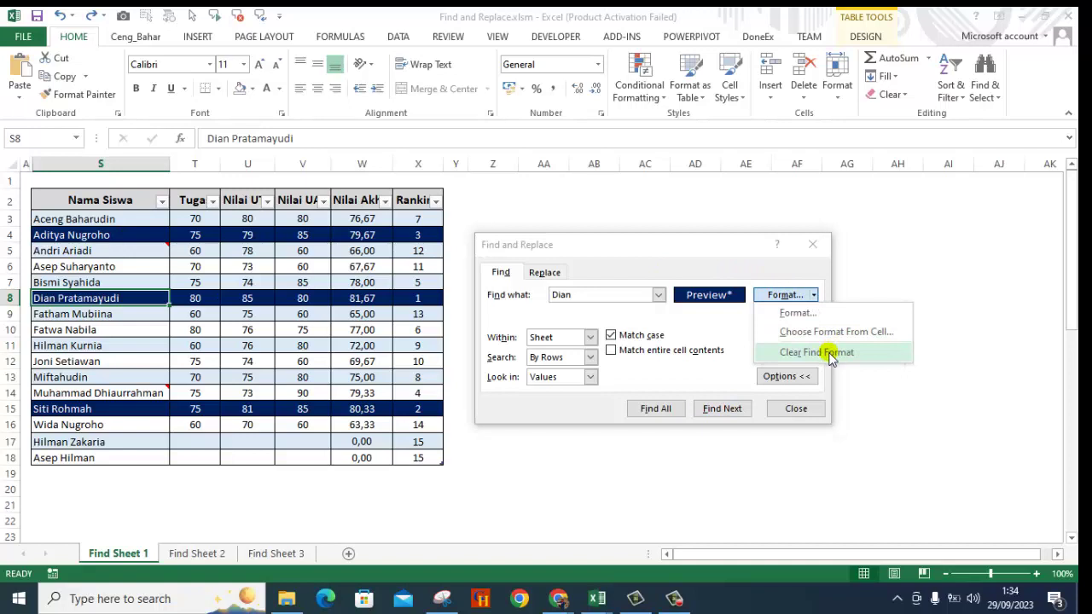
{"action": "left_click", "coordinate": [832, 358]}
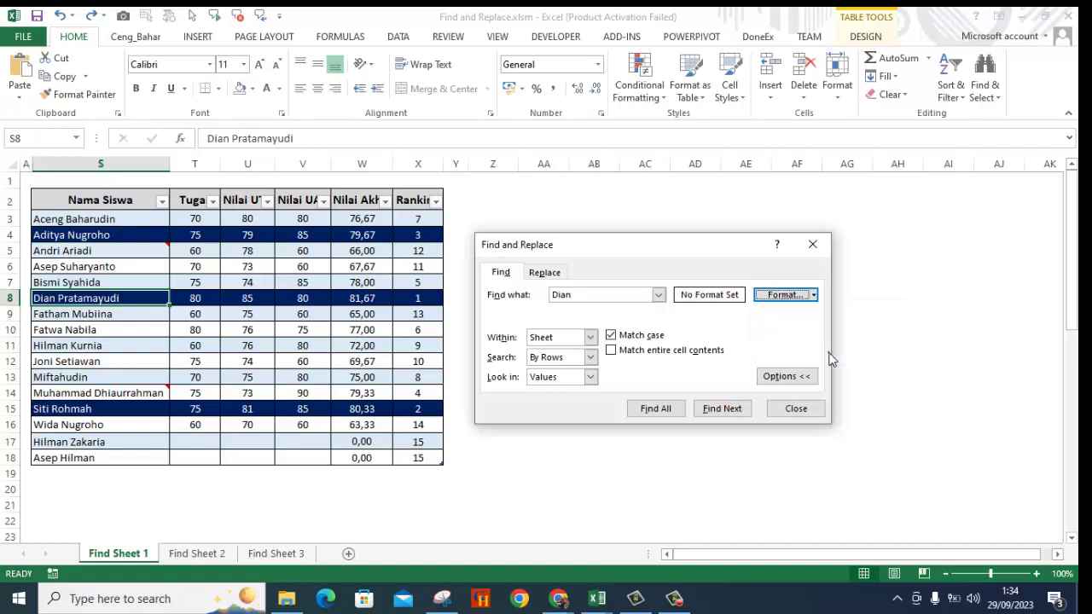
{"action": "left_click", "coordinate": [813, 296]}
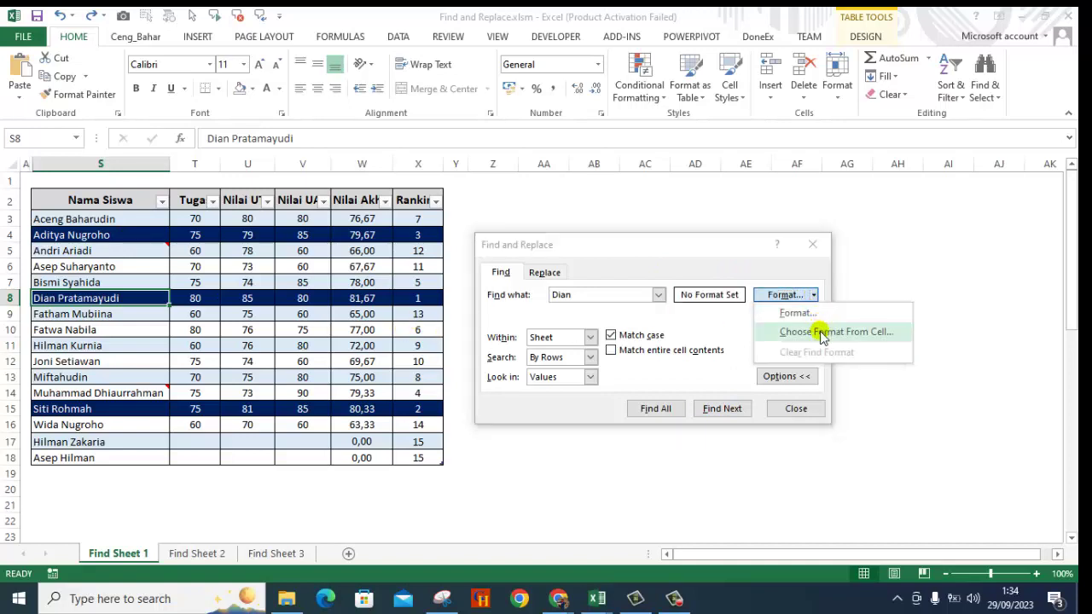
{"action": "left_click", "coordinate": [821, 332]}
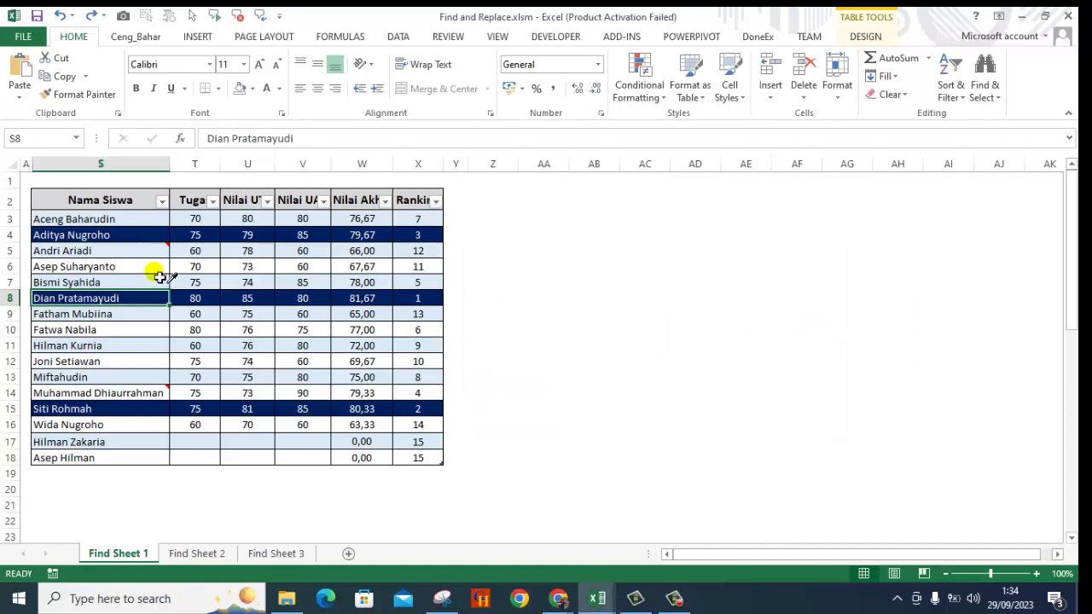
{"action": "left_click", "coordinate": [145, 234]}
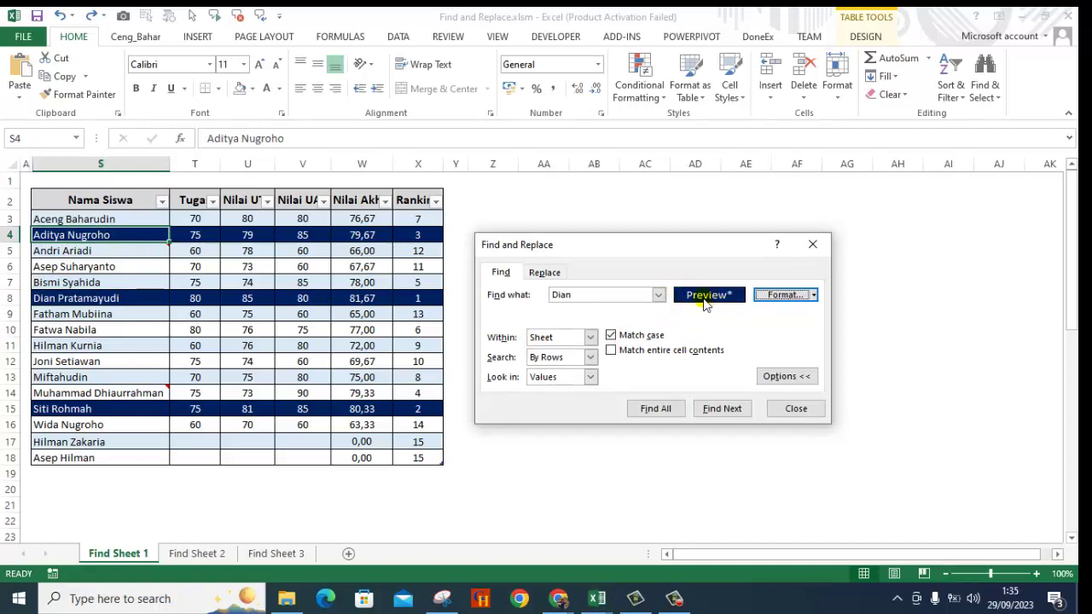
{"action": "left_click", "coordinate": [729, 414]}
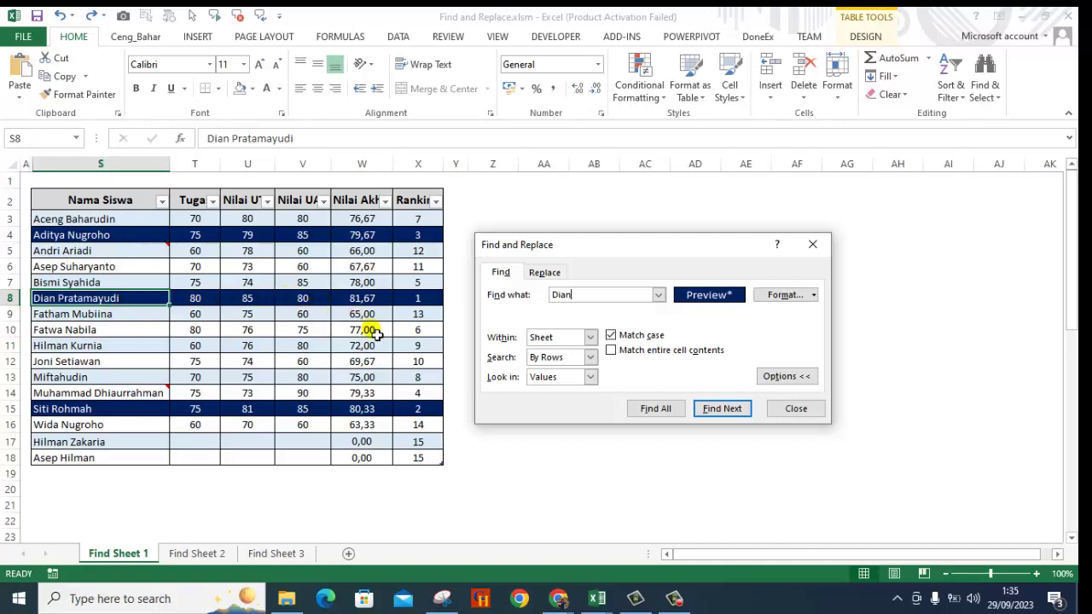
Replace the find format with the navy fill sampled from cell V4, the 85 score.
{"action": "left_click", "coordinate": [814, 295]}
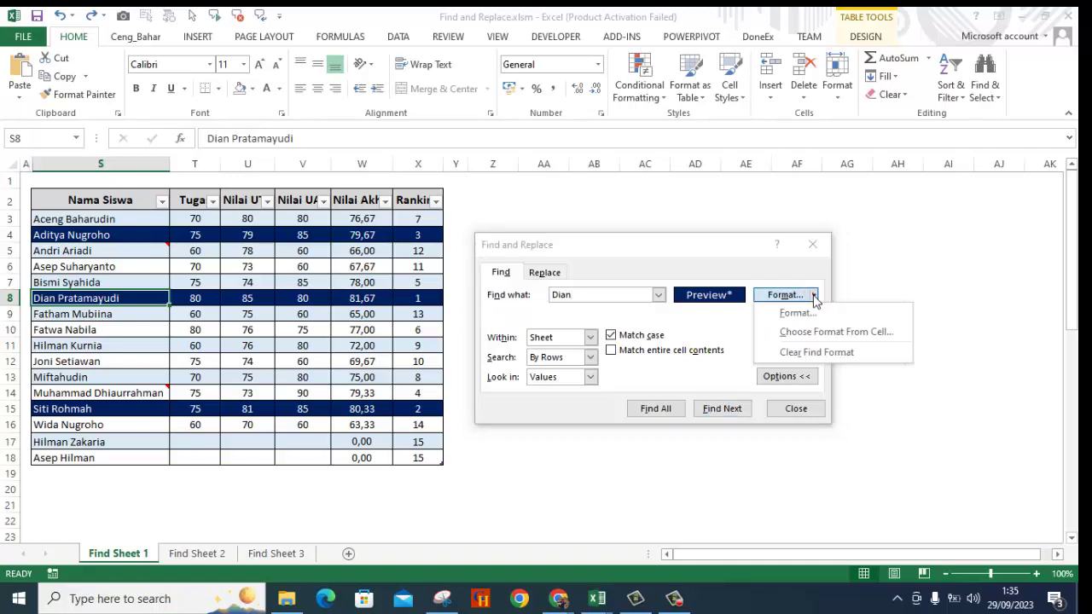
{"action": "left_click", "coordinate": [825, 352]}
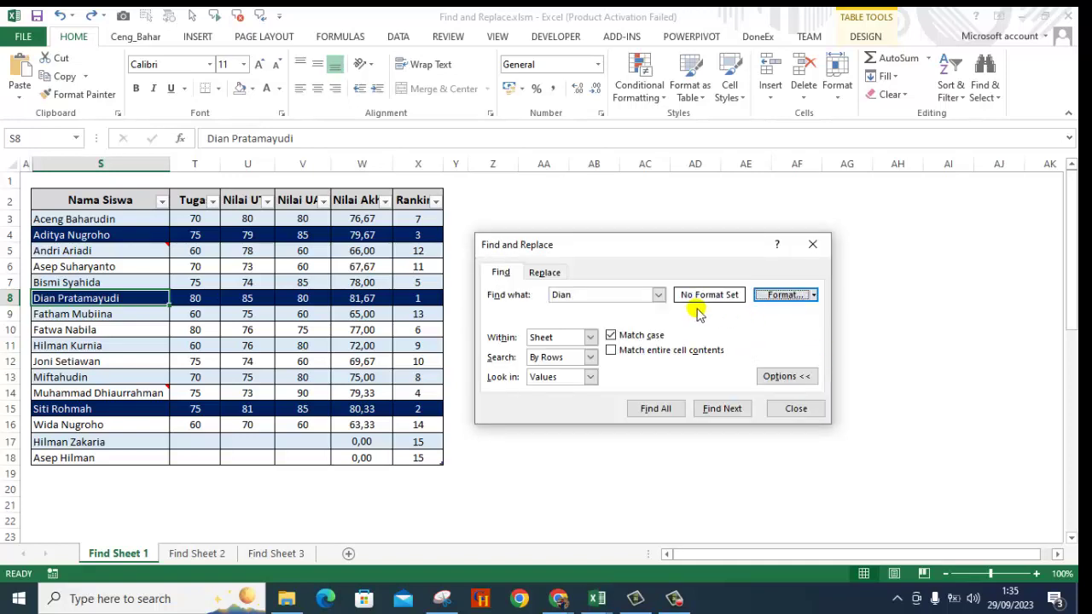
{"action": "left_click", "coordinate": [814, 295]}
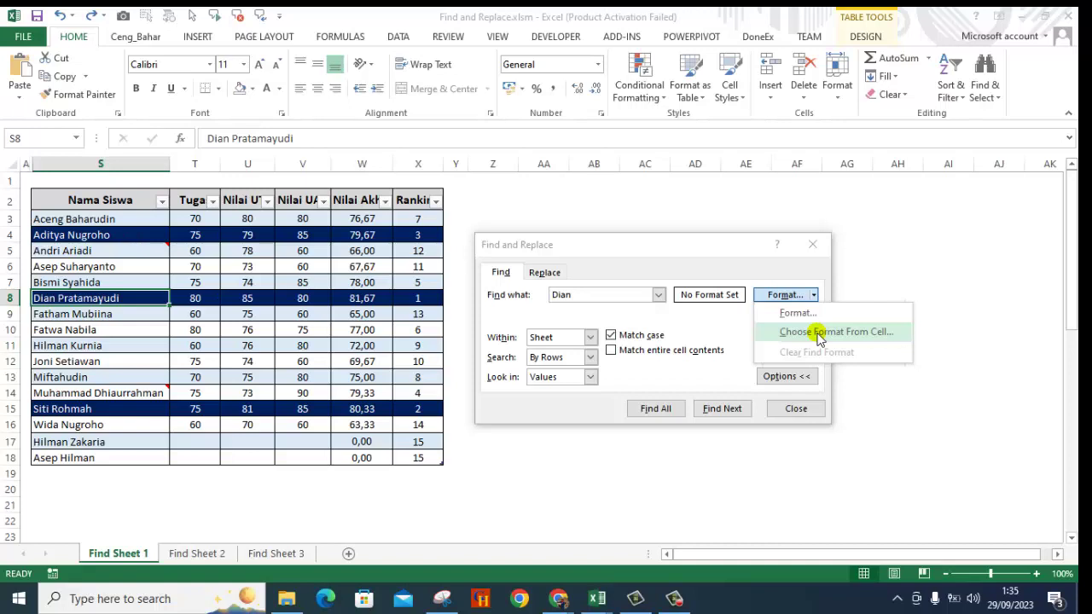
{"action": "left_click", "coordinate": [818, 332]}
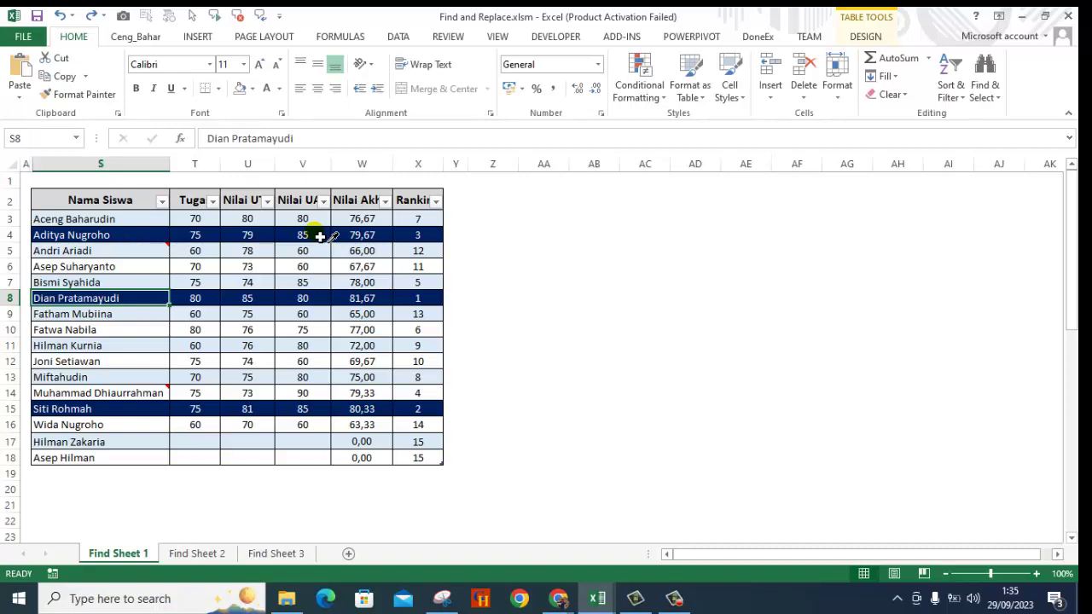
{"action": "left_click", "coordinate": [320, 235]}
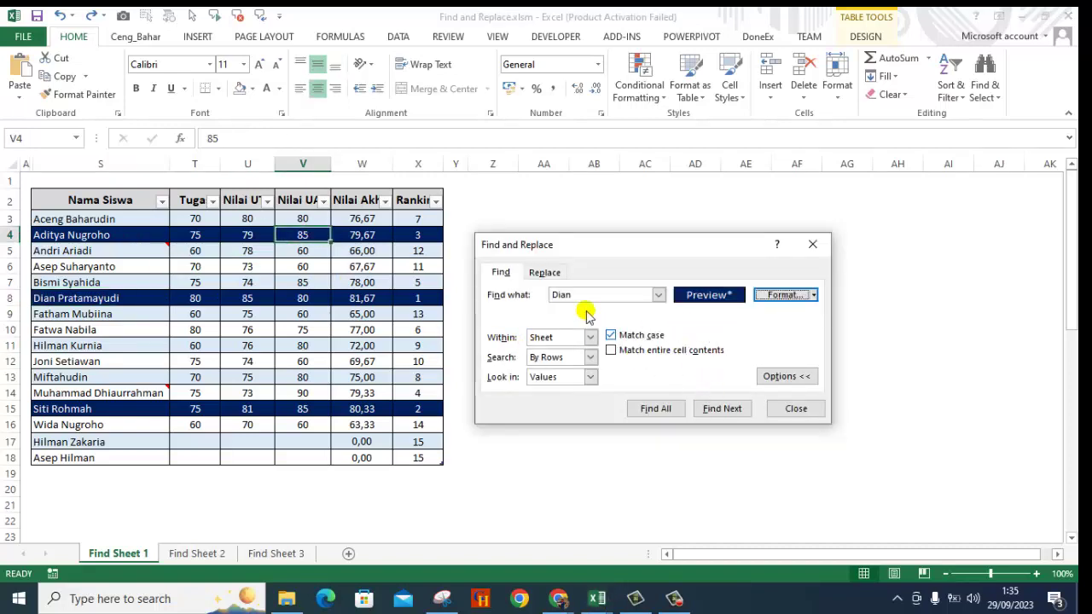
{"action": "left_click", "coordinate": [723, 408]}
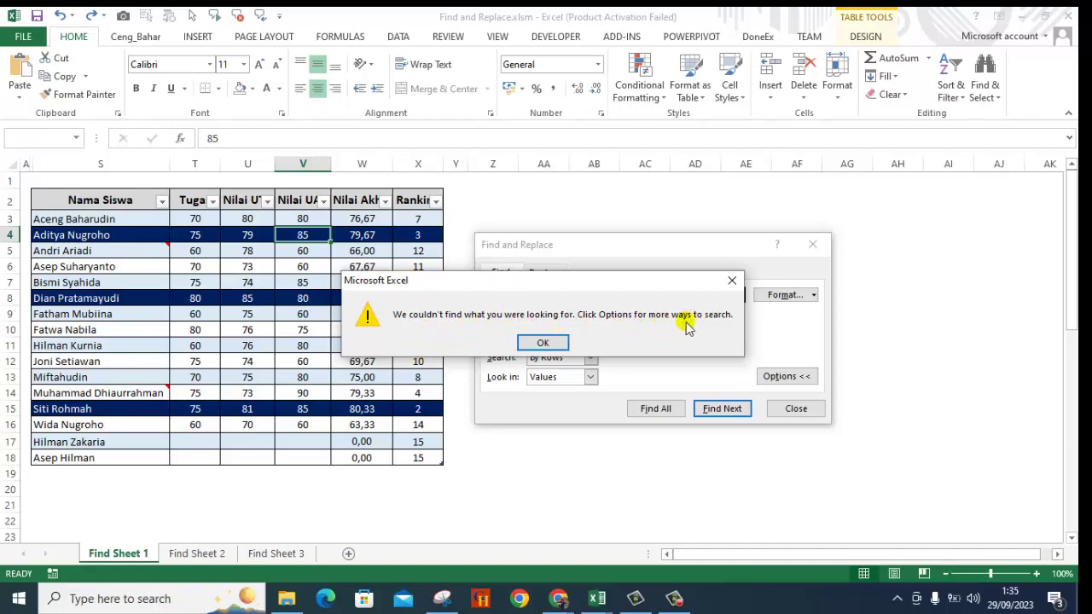
{"action": "left_click", "coordinate": [544, 344]}
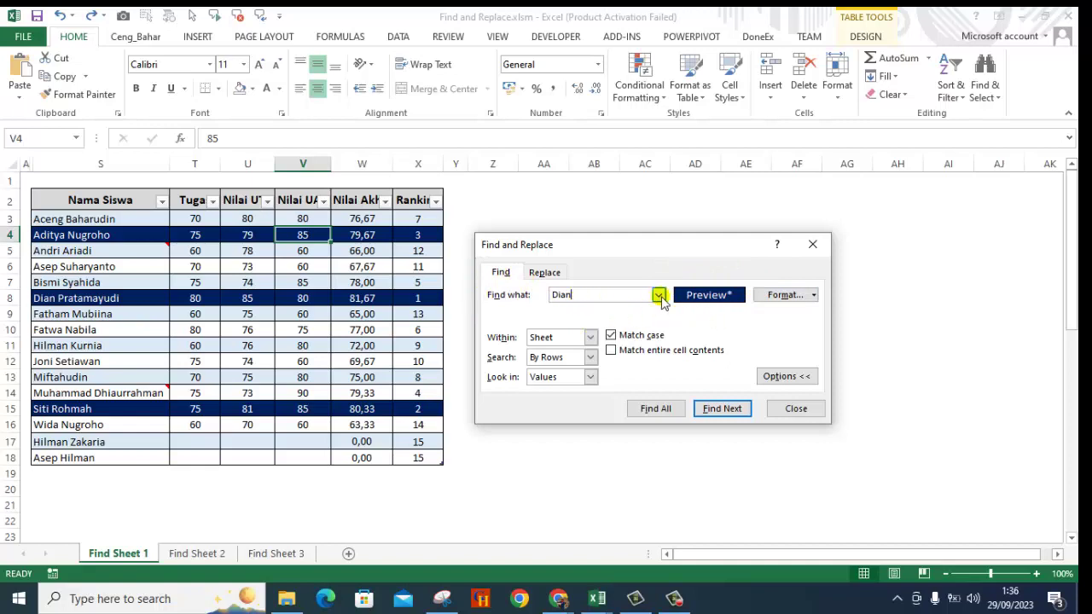
{"action": "left_click", "coordinate": [659, 295]}
{"action": "left_click", "coordinate": [659, 296]}
{"action": "left_click", "coordinate": [582, 295]}
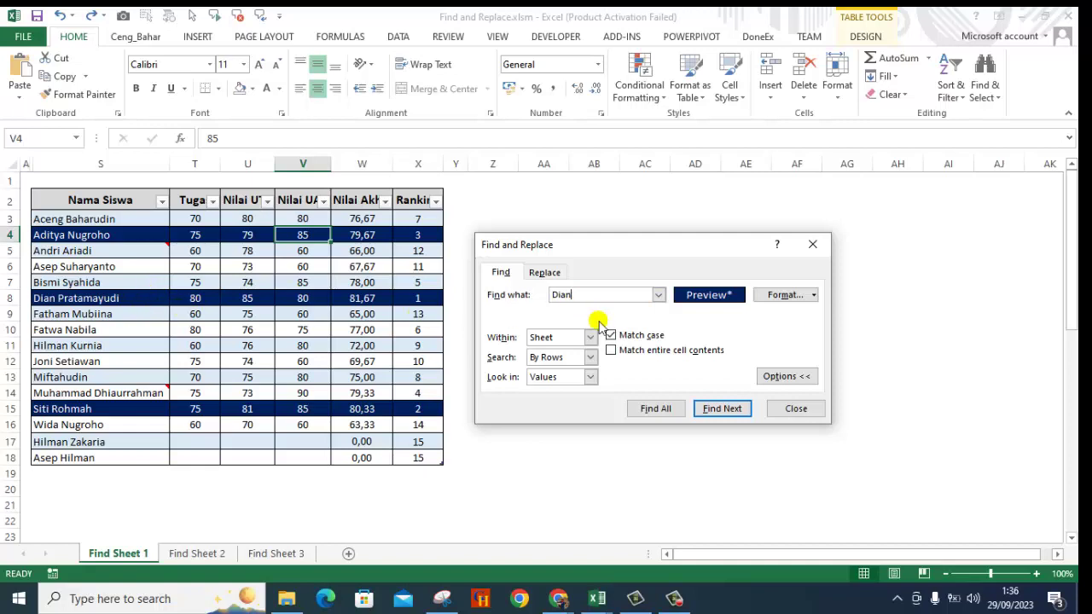
Clear the find format and select the Dian search term so it can be replaced by 80.
{"action": "left_click", "coordinate": [814, 295]}
{"action": "left_click", "coordinate": [811, 351]}
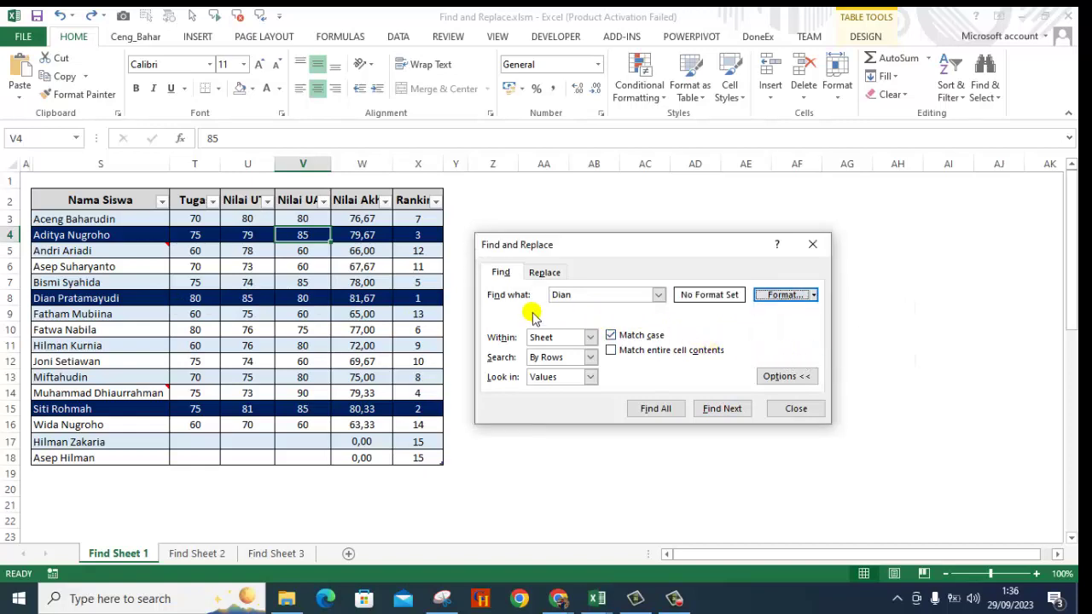
{"action": "double_click", "coordinate": [582, 302]}
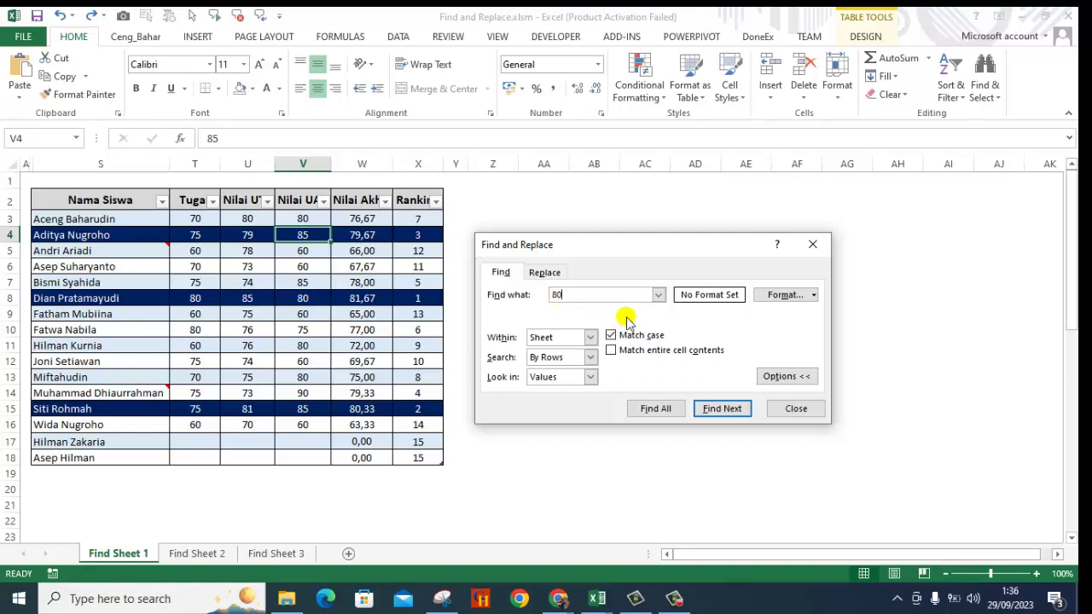
Require V4's navy format for the 80 search and find the matches T8, then V8.
{"action": "left_click", "coordinate": [815, 296]}
{"action": "left_click", "coordinate": [814, 296]}
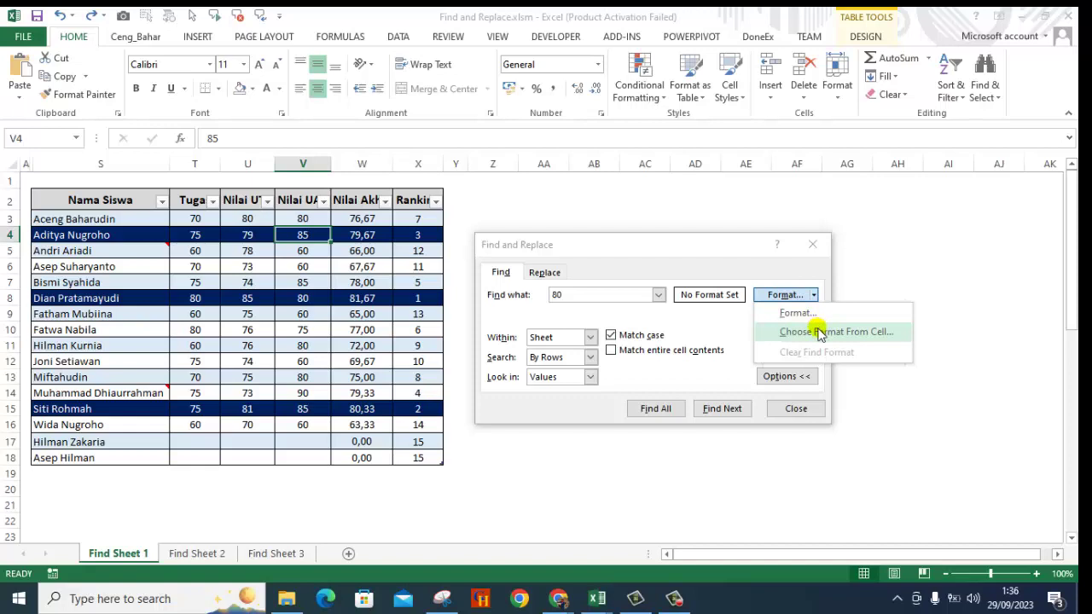
{"action": "left_click", "coordinate": [819, 332]}
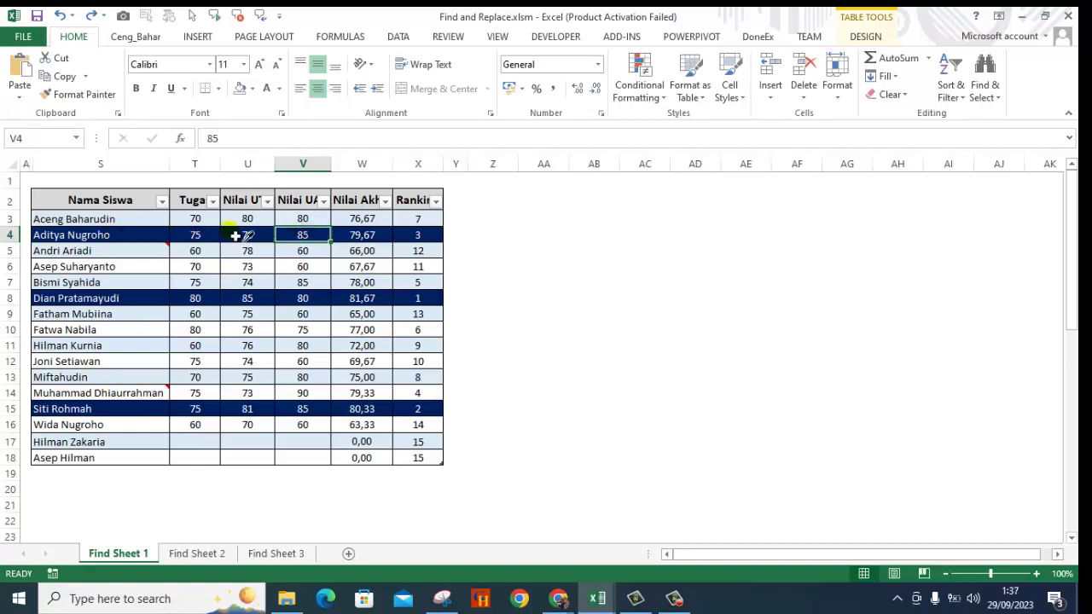
{"action": "left_click", "coordinate": [313, 235]}
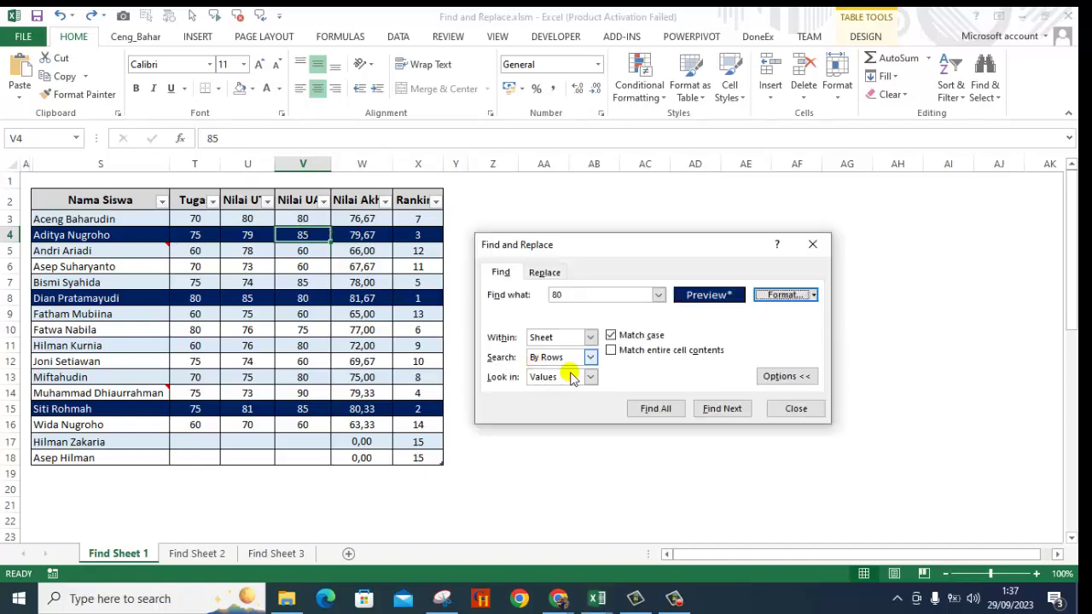
{"action": "left_click", "coordinate": [723, 410]}
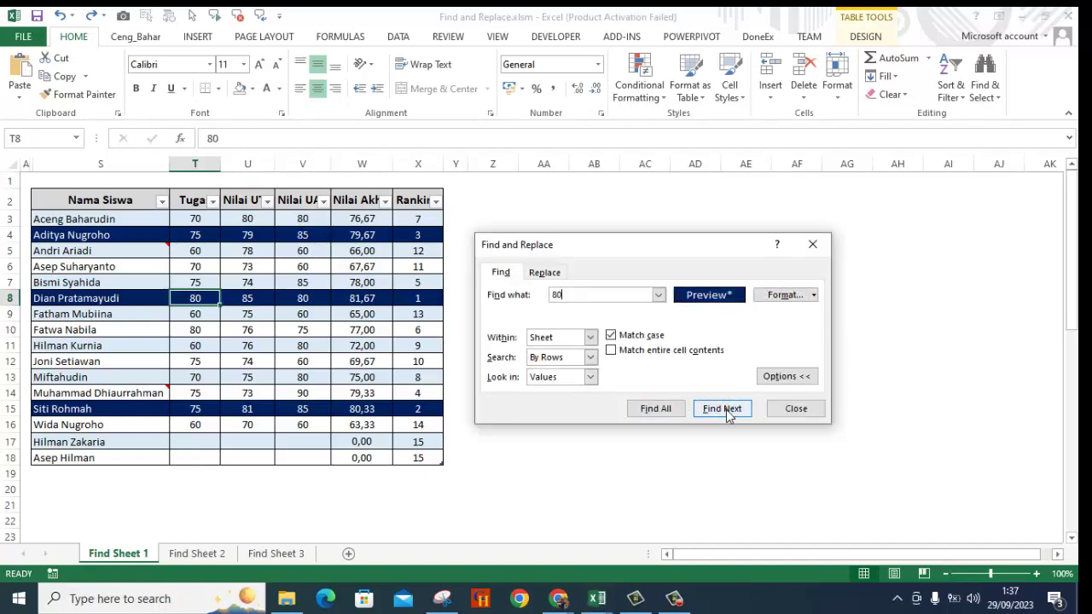
{"action": "left_click", "coordinate": [724, 410]}
{"action": "left_click", "coordinate": [714, 410]}
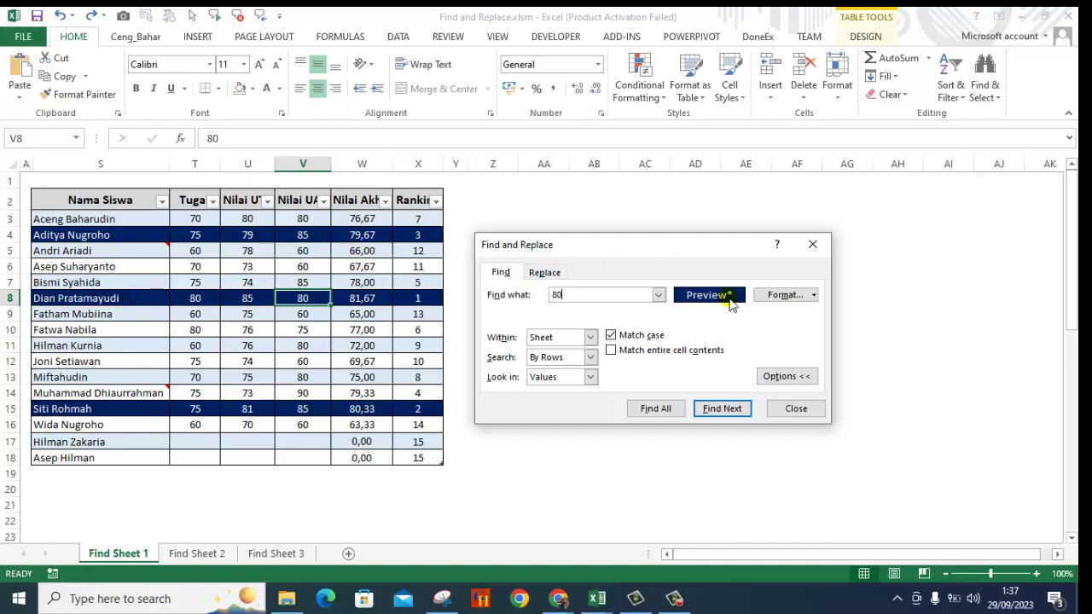
Search for 80 using cell S4's navy-fill format as the criterion; no match is found.
{"action": "left_click", "coordinate": [814, 295]}
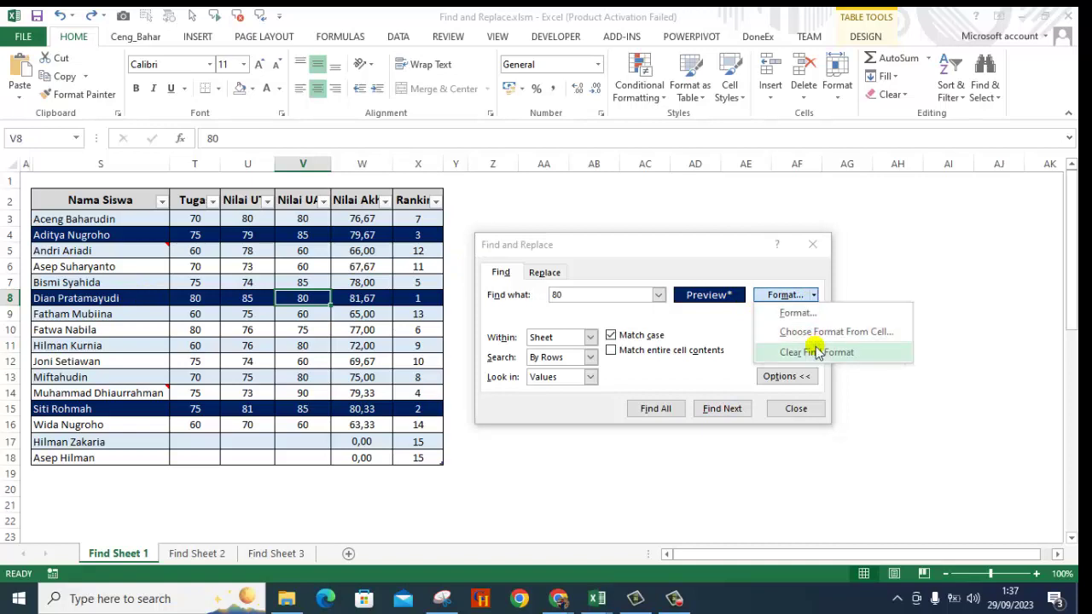
{"action": "left_click", "coordinate": [813, 356]}
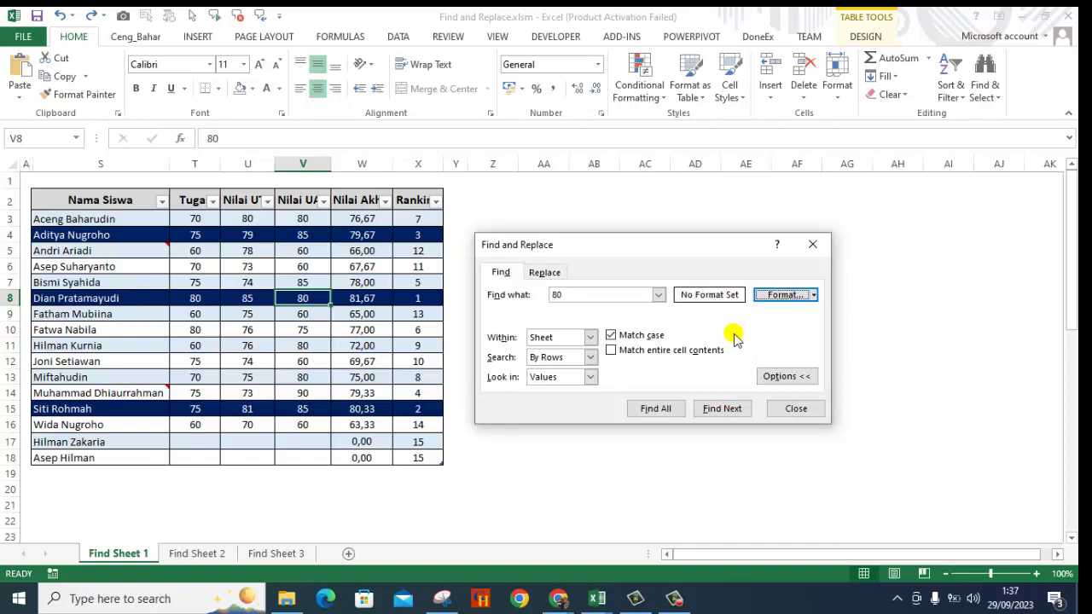
{"action": "left_click", "coordinate": [813, 295]}
{"action": "left_click", "coordinate": [817, 334]}
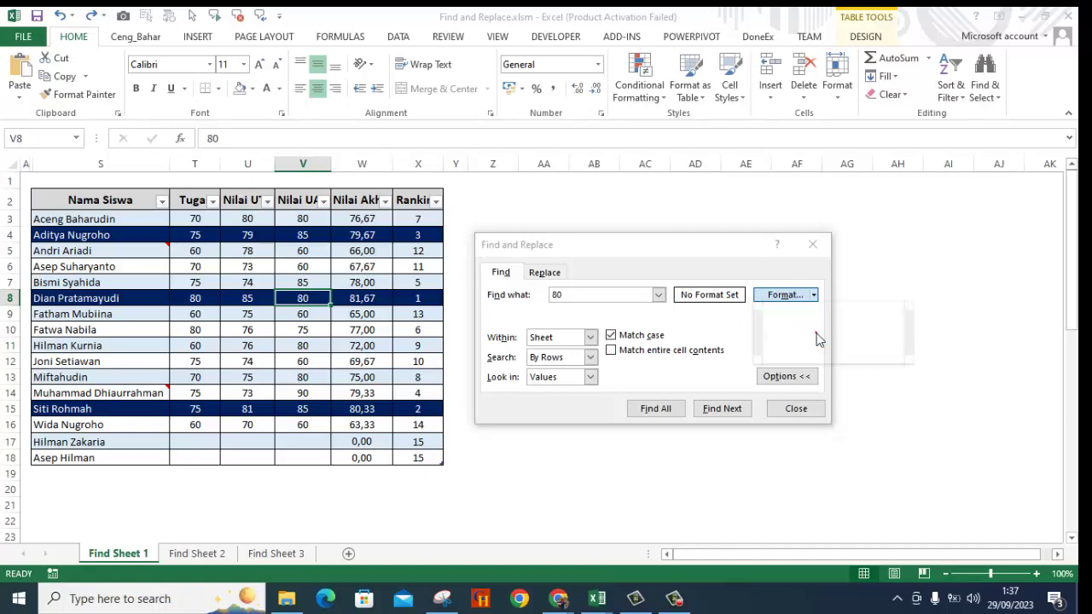
{"action": "left_click", "coordinate": [147, 237]}
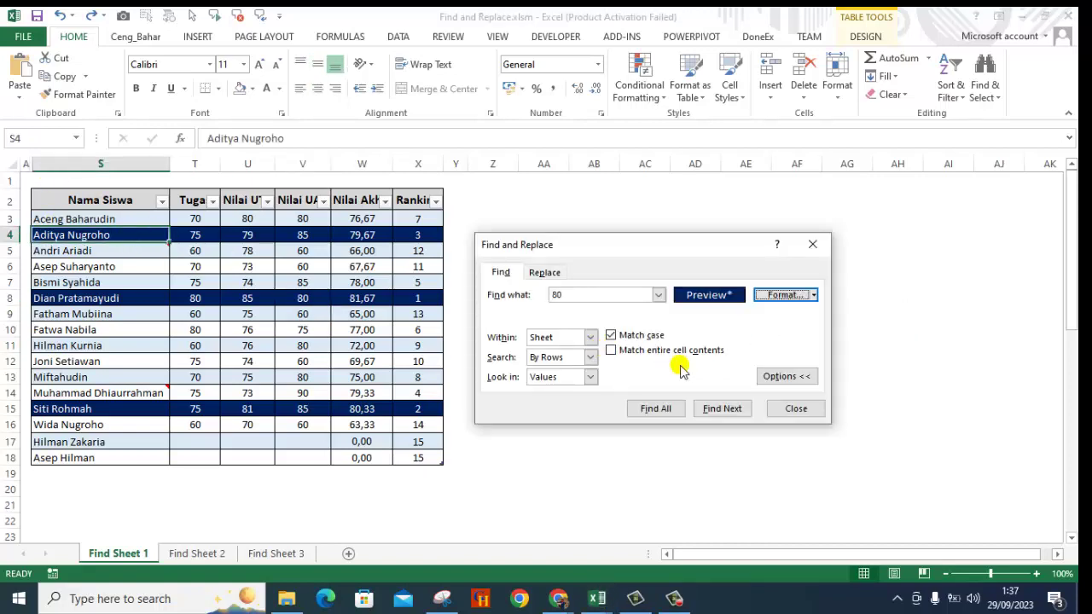
{"action": "left_click", "coordinate": [722, 409]}
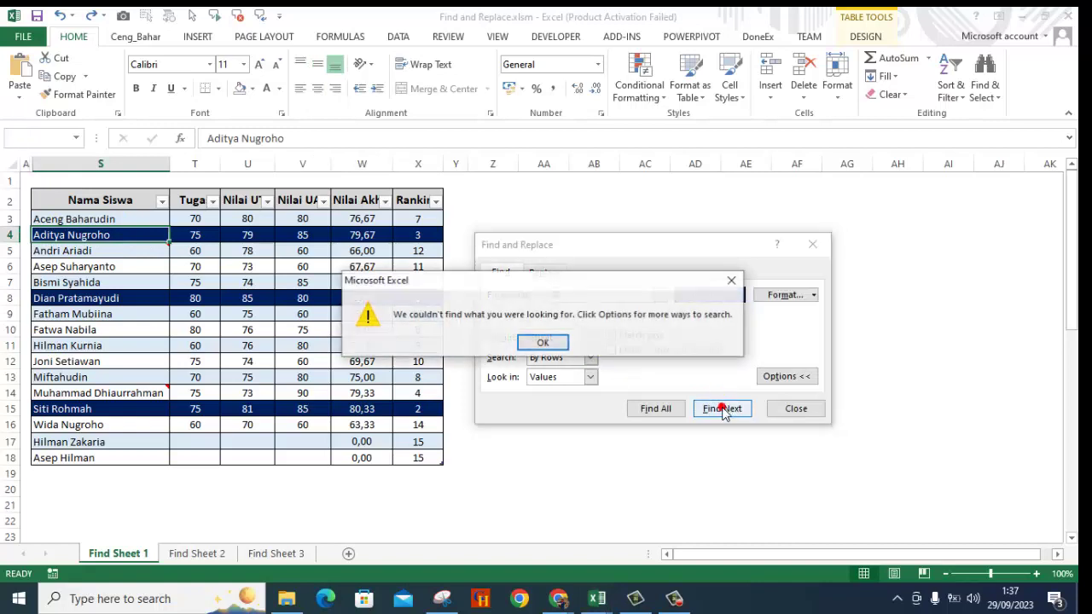
{"action": "left_click", "coordinate": [542, 343]}
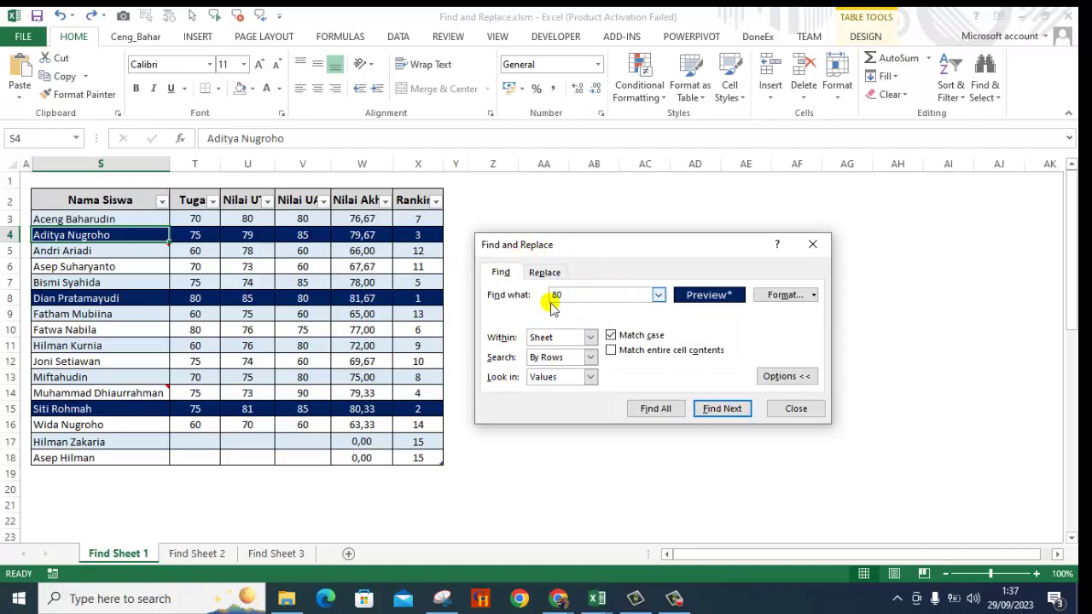
Remove the format criterion so the search for 80 shows No Format Set.
{"action": "left_click", "coordinate": [814, 295]}
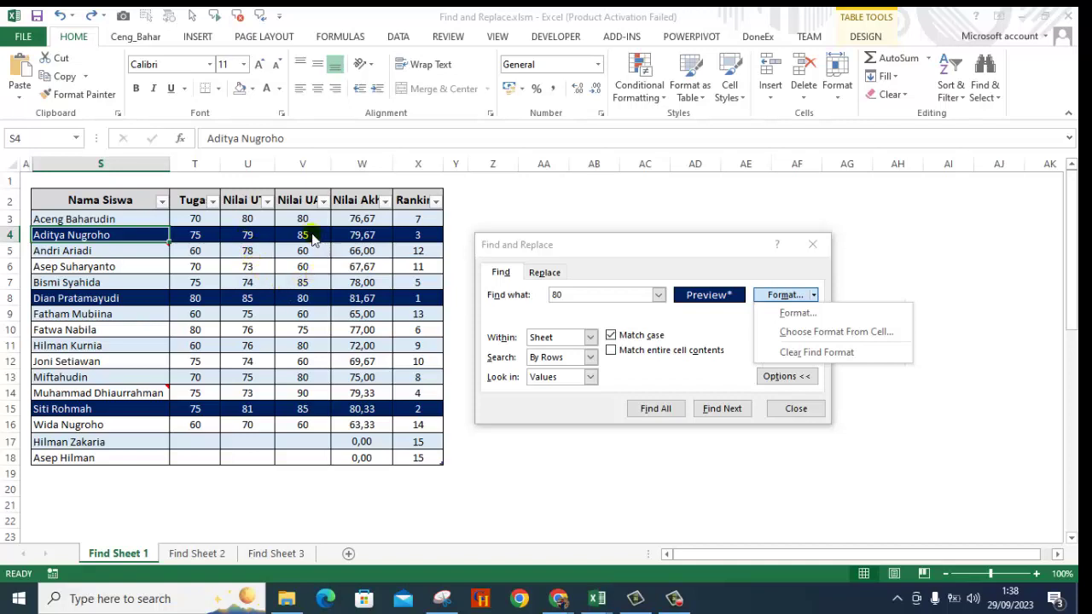
{"action": "left_click", "coordinate": [846, 357]}
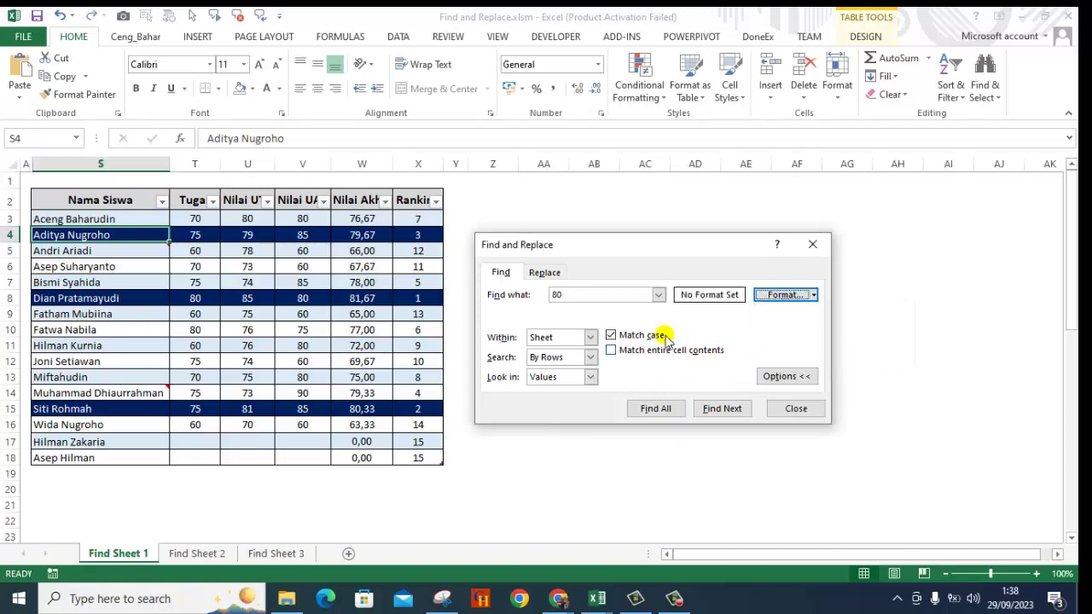
On the Replace tab, change Find what from 80 to Hilman.
{"action": "left_click", "coordinate": [547, 275]}
{"action": "left_click", "coordinate": [573, 298]}
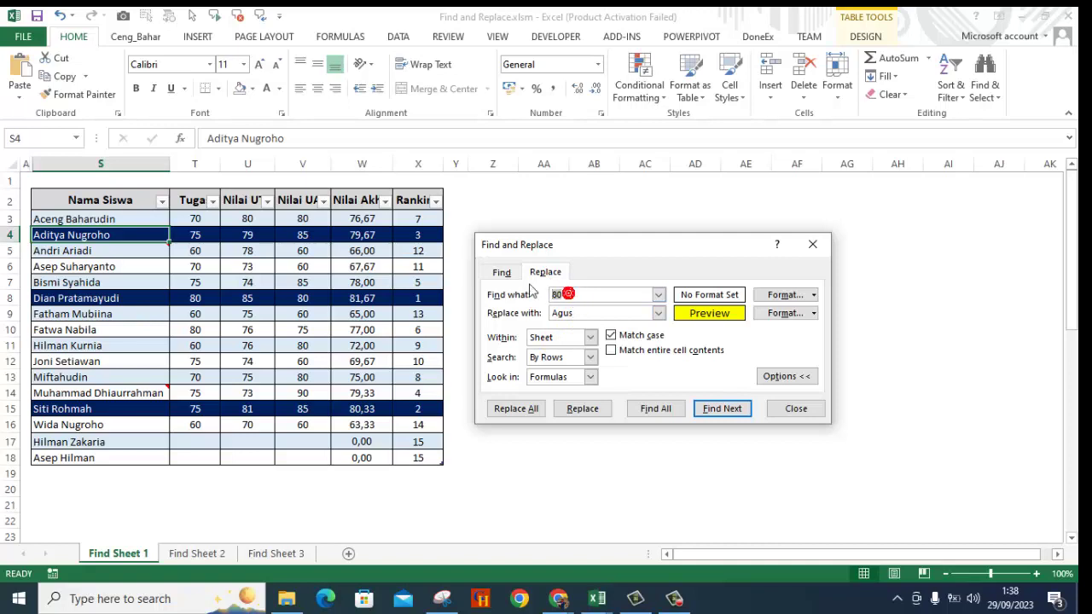
{"action": "key", "text": "BackSpace"}
{"action": "key", "text": "BackSpace"}
{"action": "left_click", "coordinate": [657, 295]}
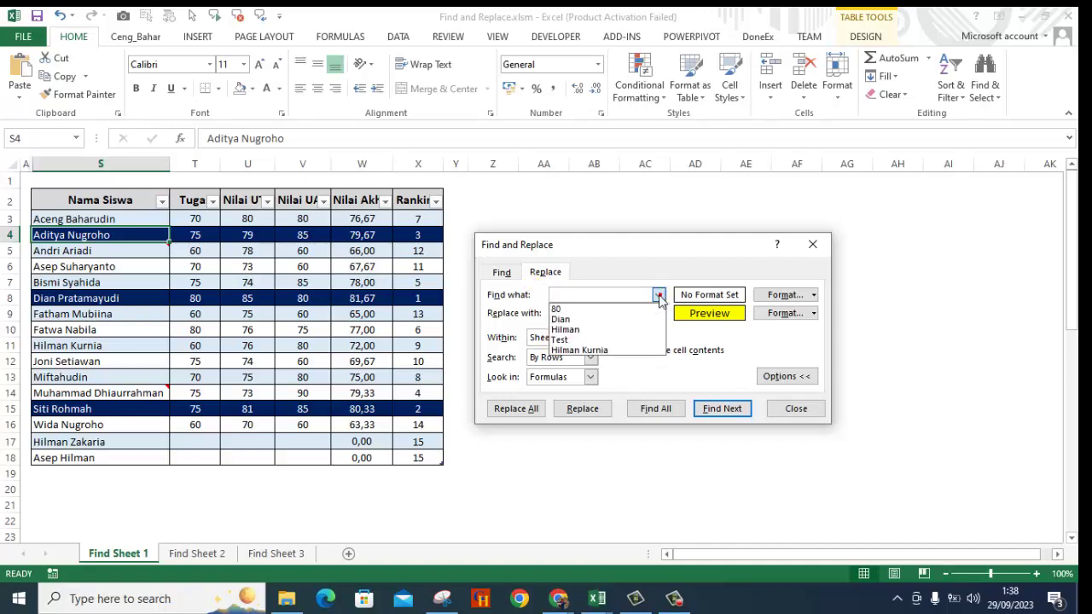
{"action": "left_click", "coordinate": [633, 330]}
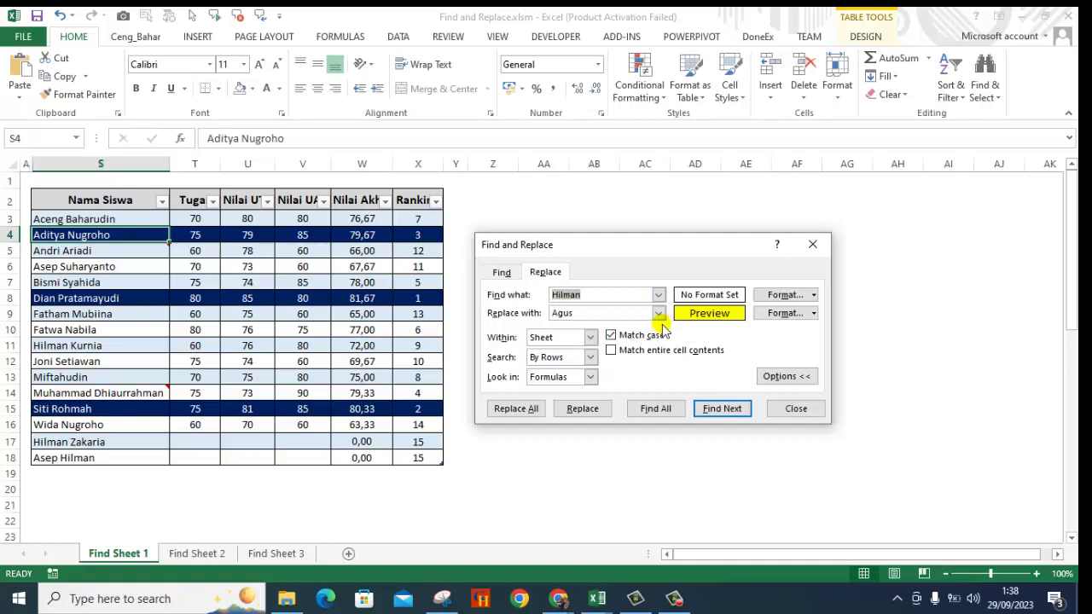
Clear the replacement format and replace all three Hilman names with Agus.
{"action": "left_click", "coordinate": [815, 314]}
{"action": "left_click", "coordinate": [826, 368]}
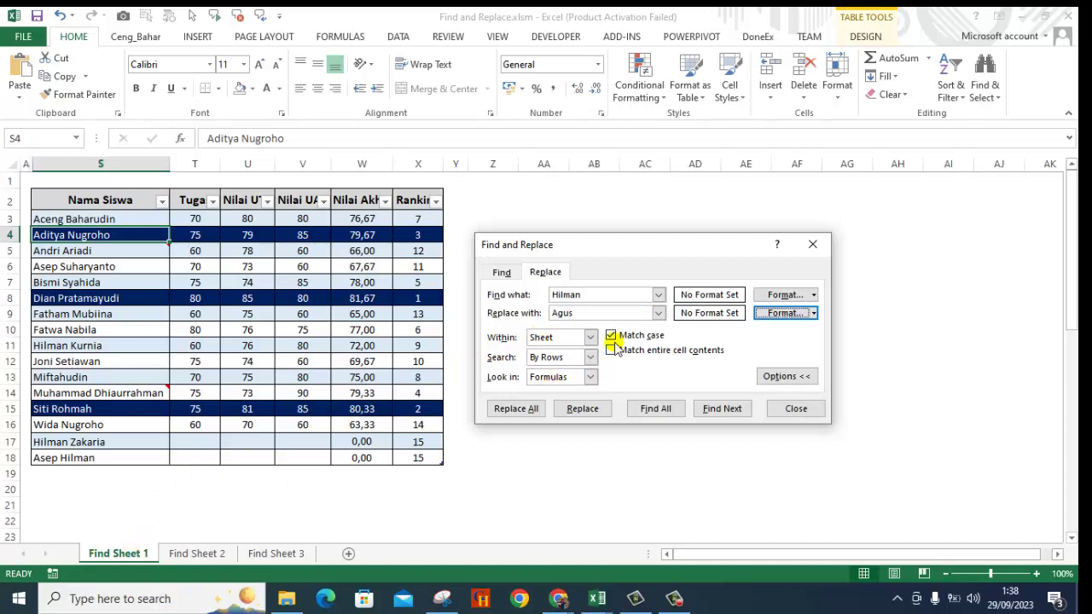
{"action": "left_click", "coordinate": [529, 410]}
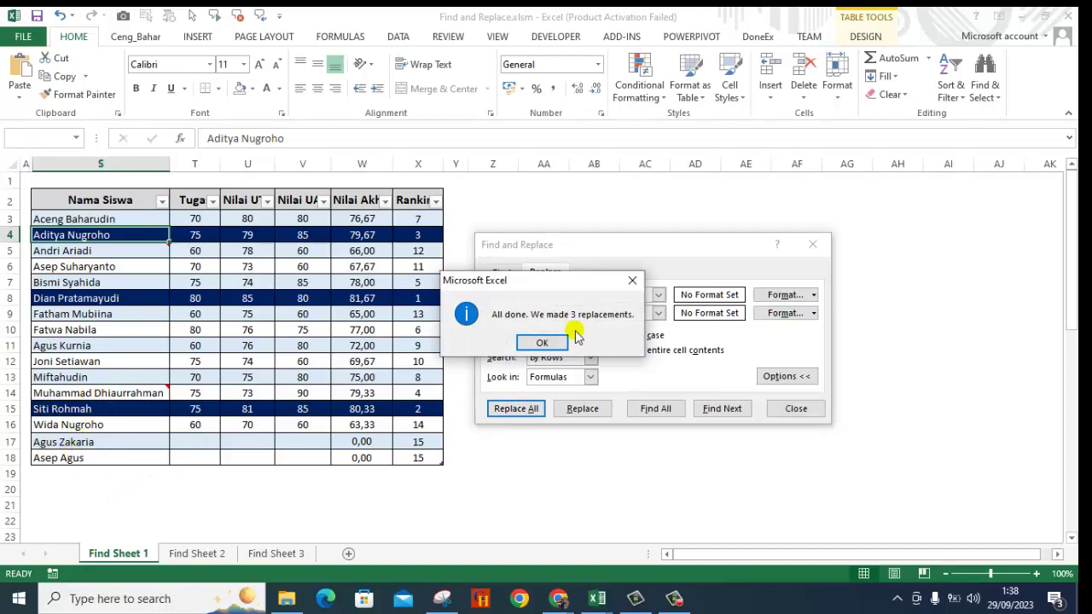
{"action": "left_click", "coordinate": [542, 343]}
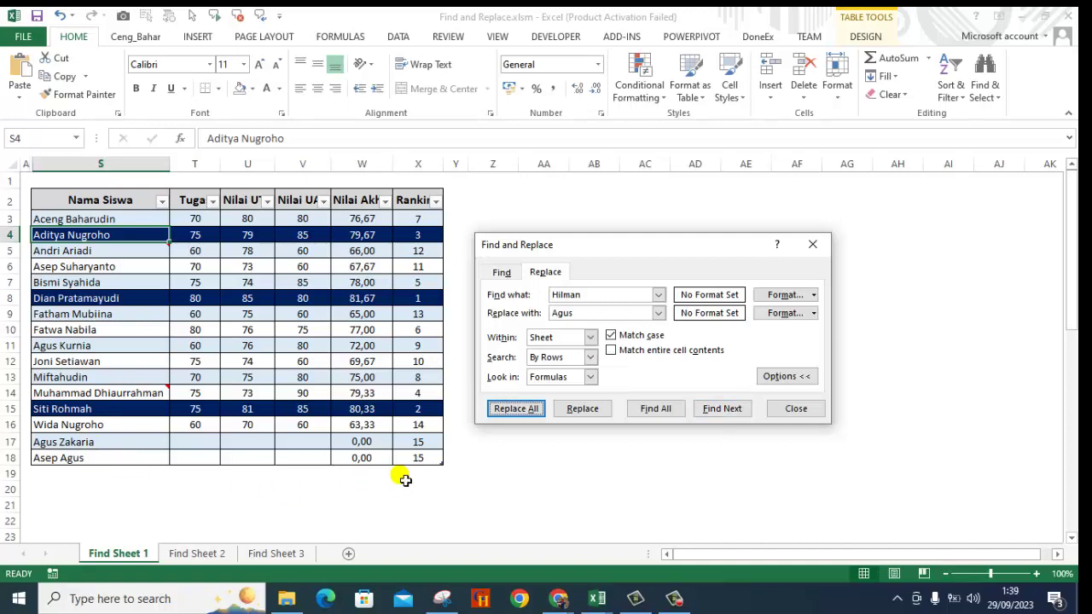
Undo the three Agus replacements and reopen Find and Replace on the Replace tab.
{"action": "left_click", "coordinate": [795, 409]}
{"action": "left_click", "coordinate": [601, 454]}
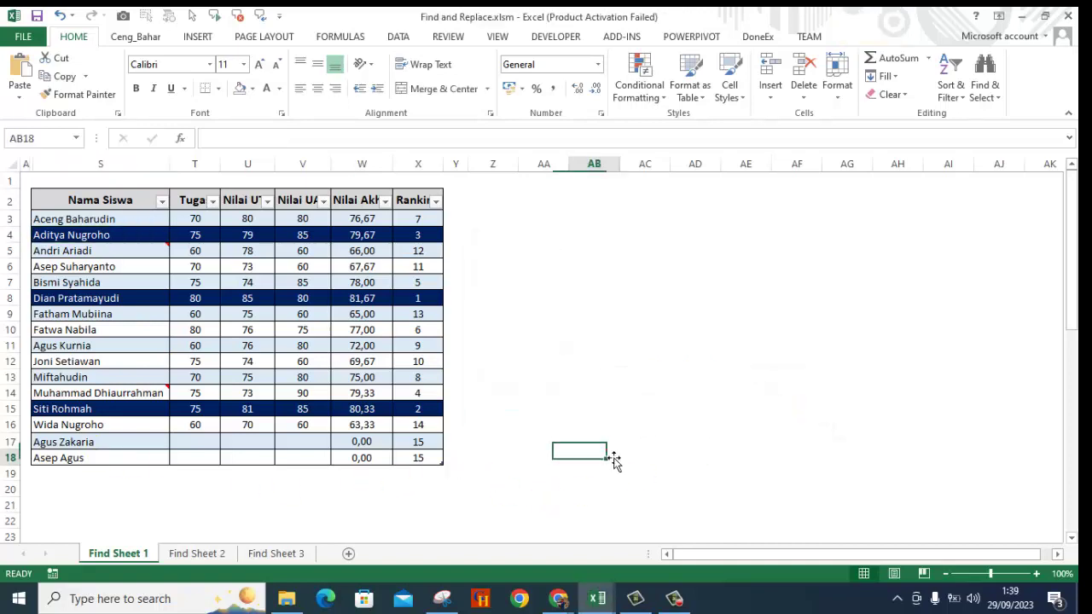
{"action": "key", "text": "ctrl+z"}
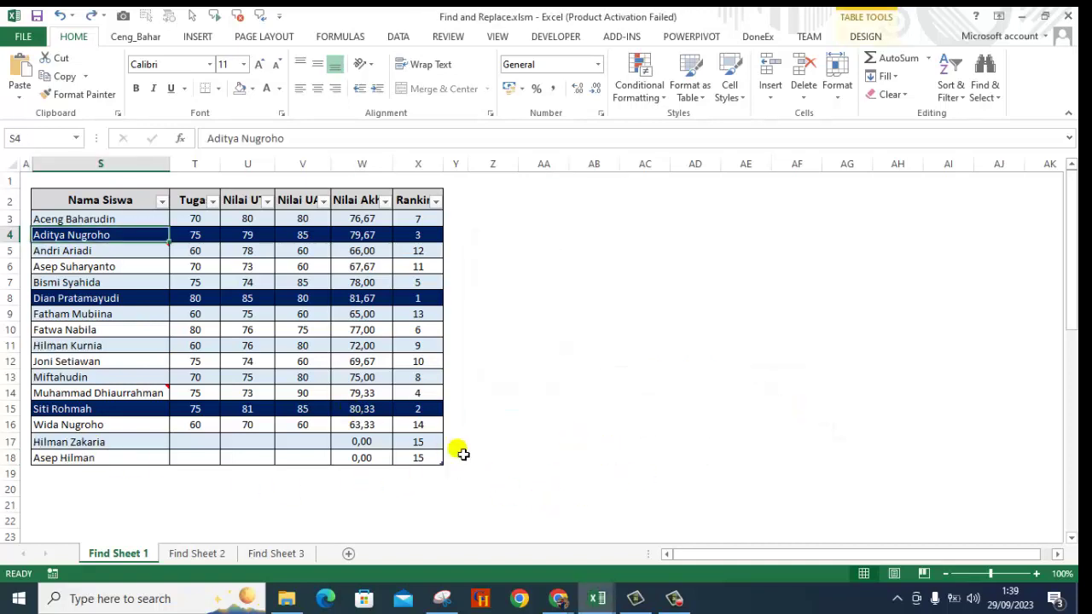
{"action": "key", "text": "ctrl+f"}
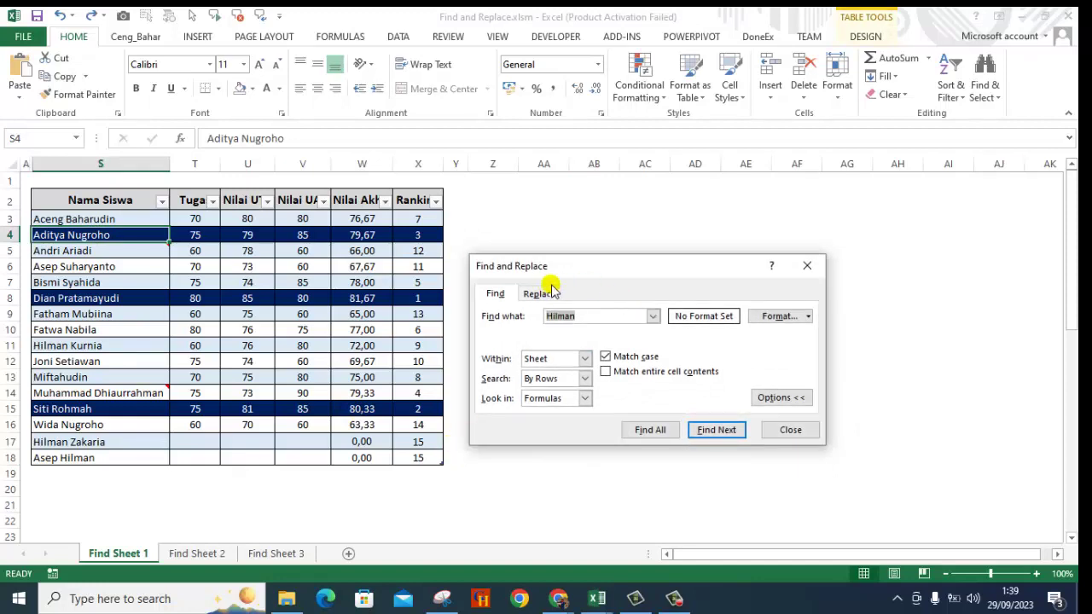
{"action": "left_click", "coordinate": [539, 294]}
{"action": "left_click", "coordinate": [540, 298]}
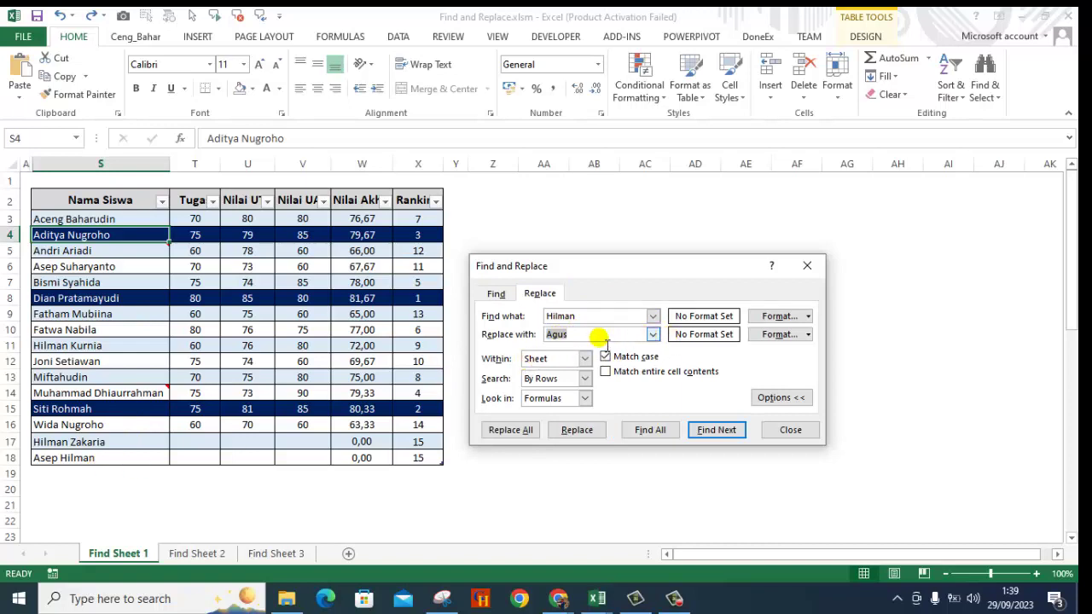
Give the Agus replacement format a yellow fill.
{"action": "left_click", "coordinate": [808, 334]}
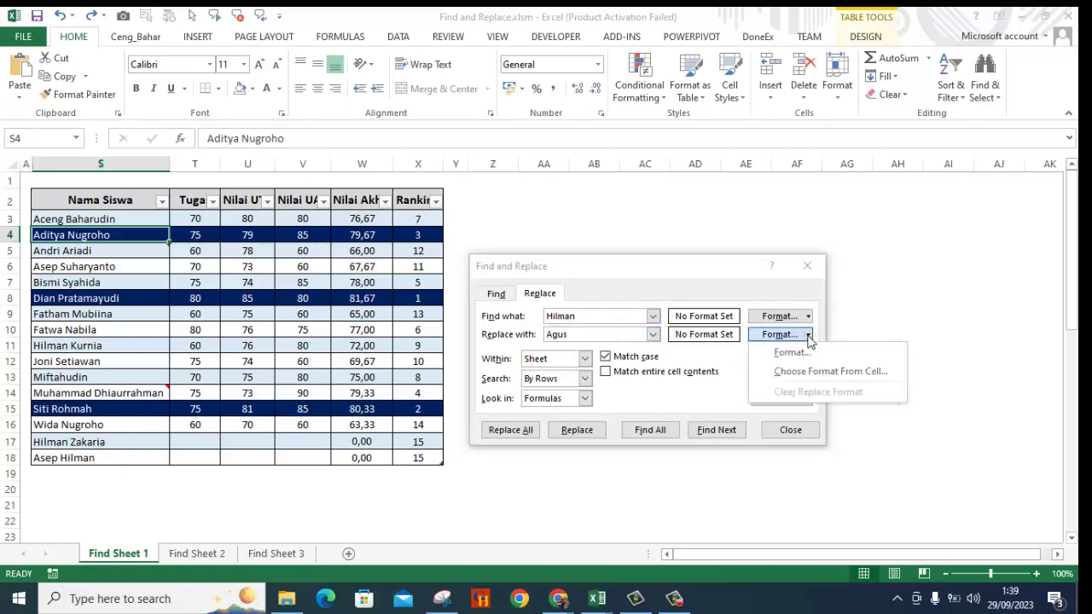
{"action": "left_click", "coordinate": [800, 354]}
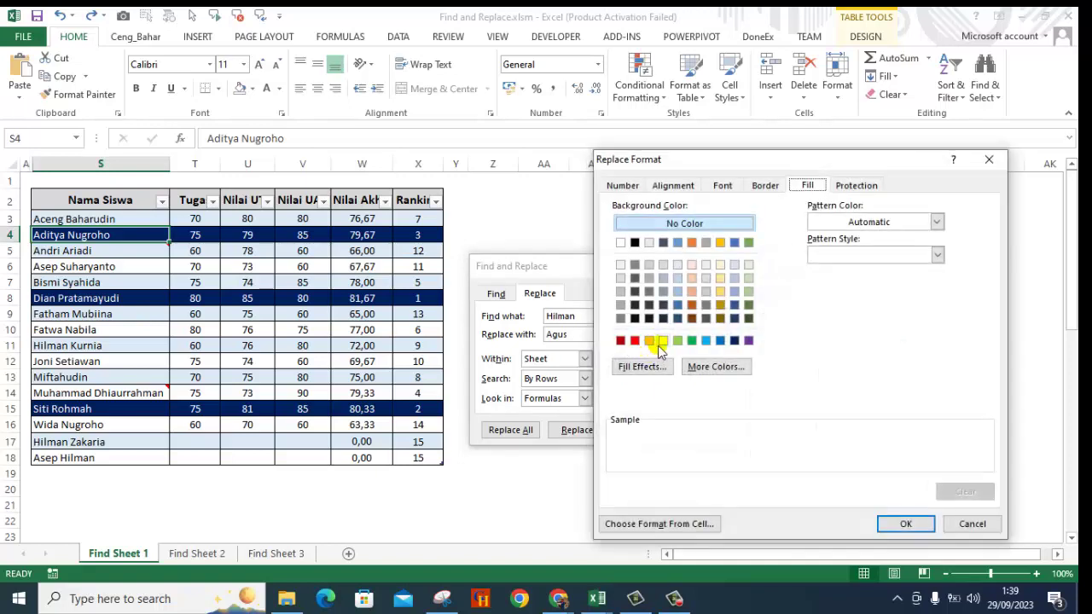
{"action": "left_click", "coordinate": [662, 342]}
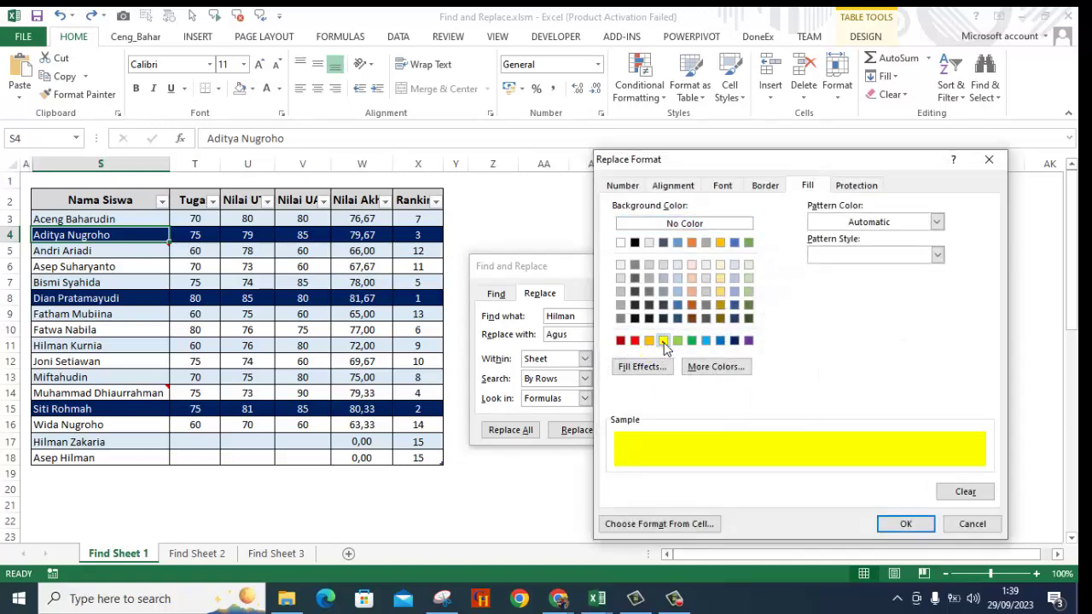
{"action": "left_click", "coordinate": [904, 524]}
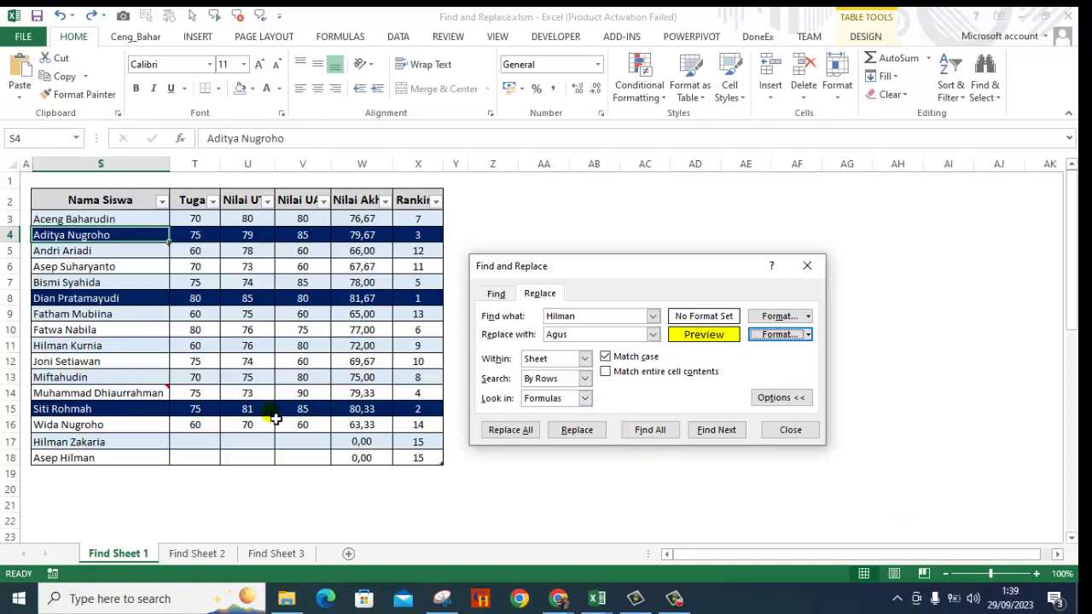
Replace all Hilman with yellow-filled Agus in rows 11, 17 and 18, keeping Within on Sheet.
{"action": "left_click", "coordinate": [520, 430]}
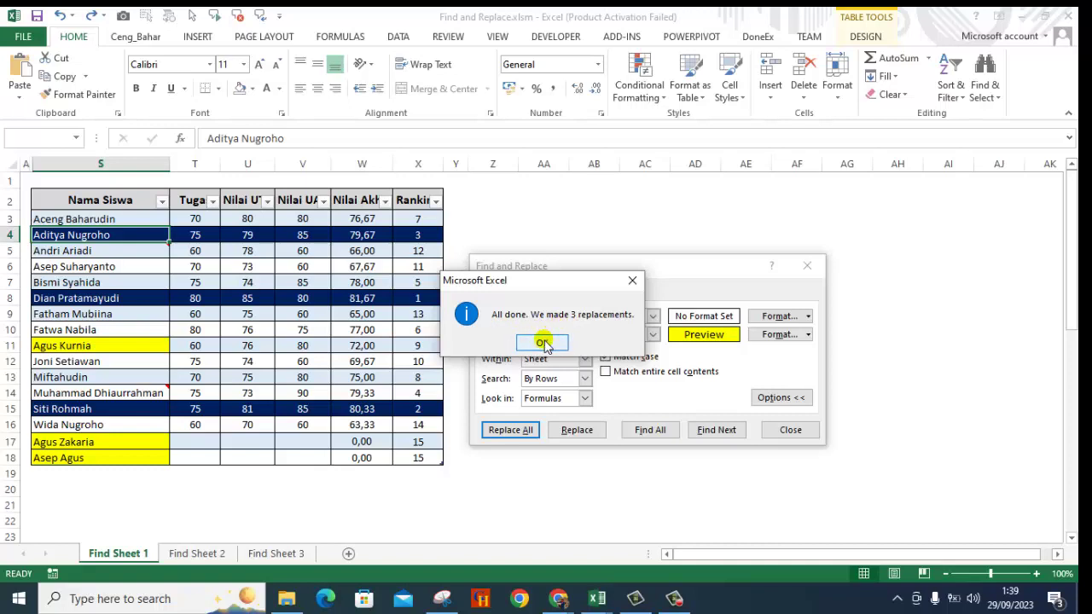
{"action": "left_click", "coordinate": [542, 342]}
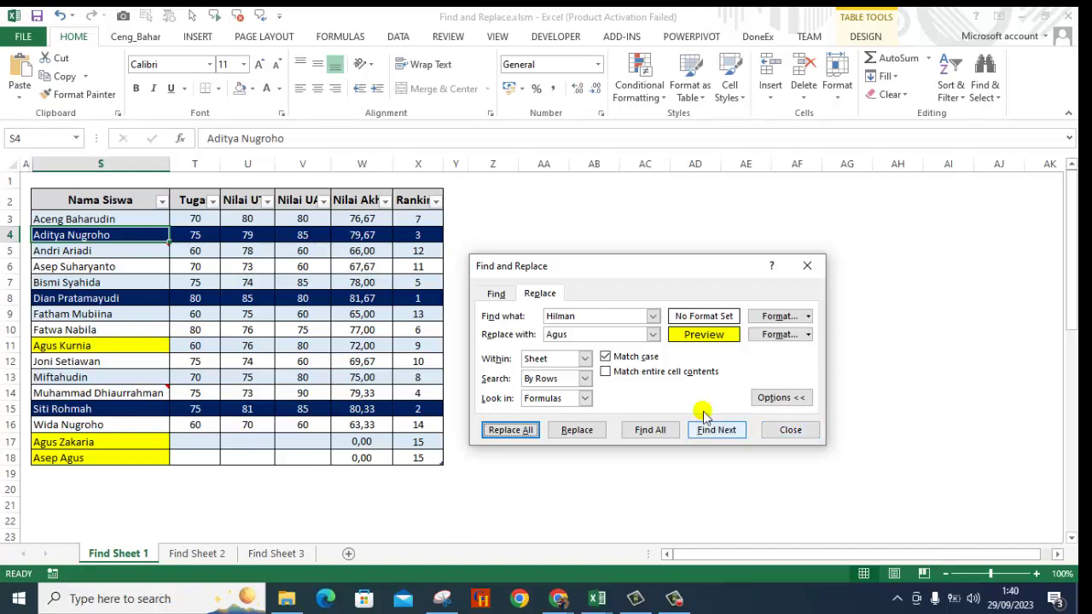
{"action": "left_click", "coordinate": [584, 359]}
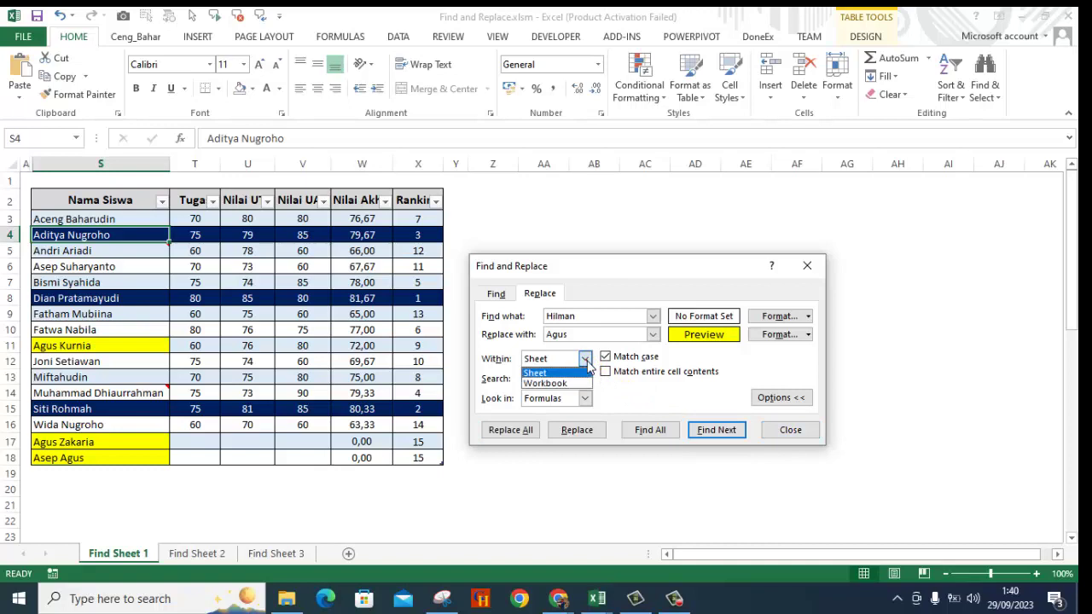
{"action": "left_click", "coordinate": [651, 401]}
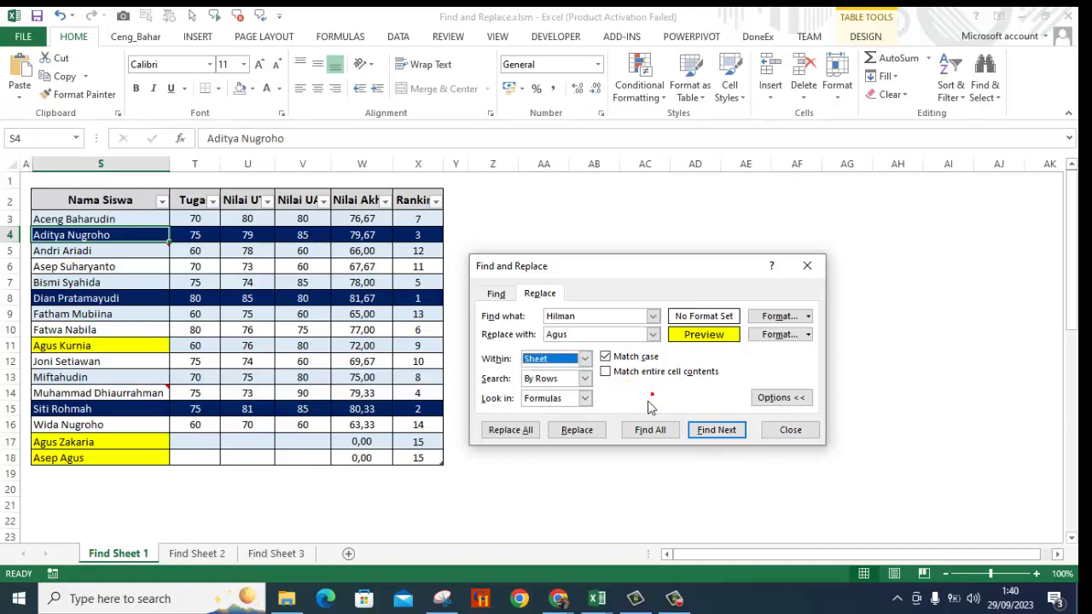